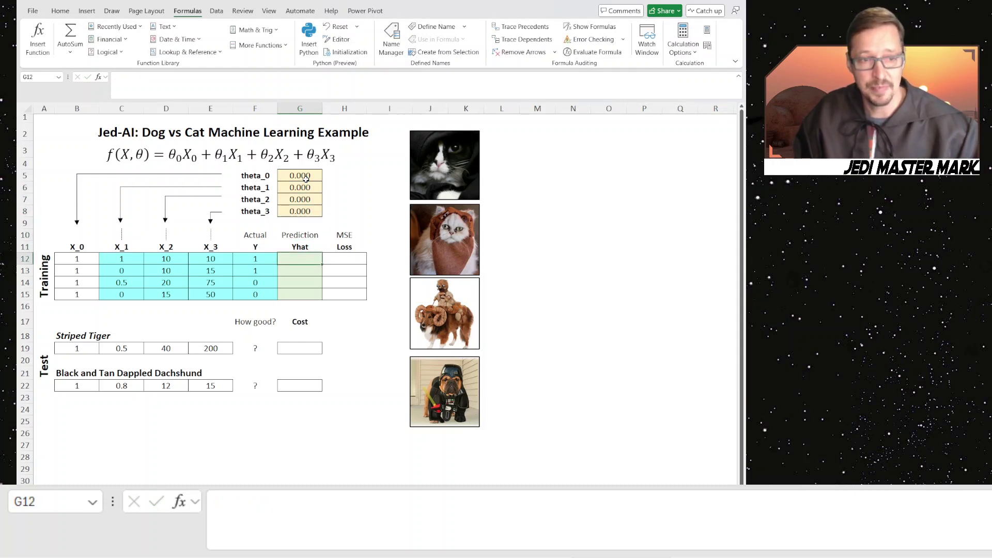
Fill the training Yhat predictions from G12 with the matrix product =MMULT(B12:E15,G5:G8).
{"action": "type", "text": "=mmult("}
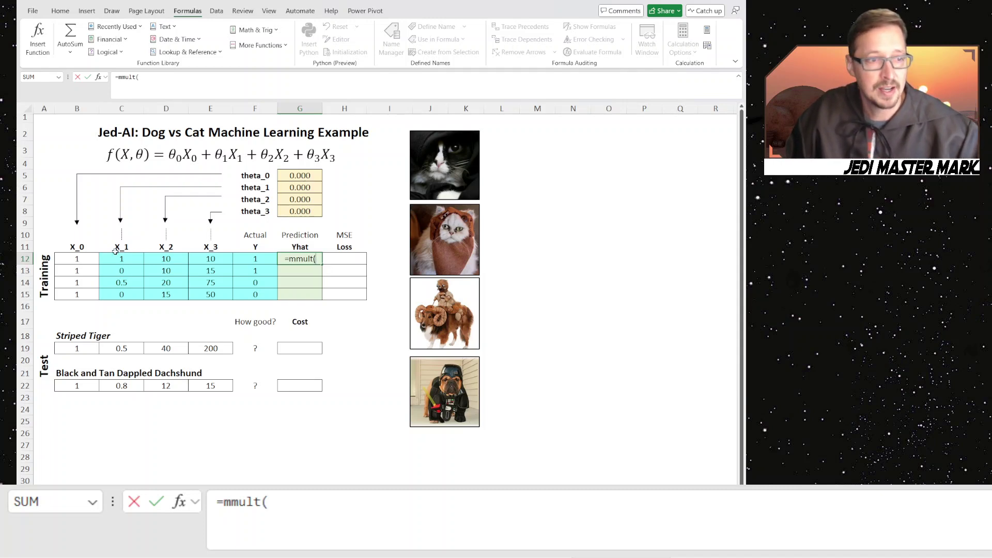
{"action": "left_click_drag", "start_coordinate": [68, 261], "coordinate": [225, 295]}
{"action": "type", "text": ","}
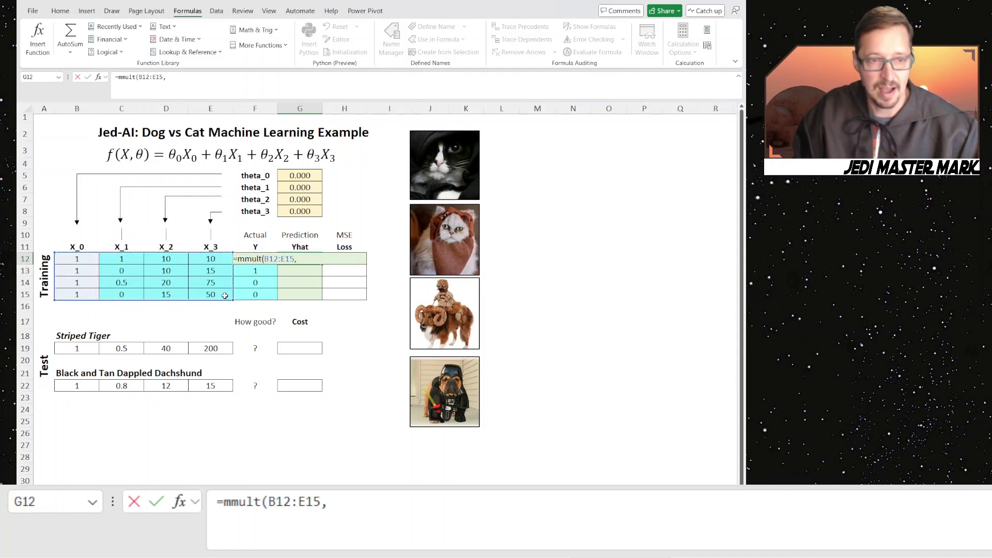
{"action": "left_click_drag", "start_coordinate": [308, 176], "coordinate": [308, 209]}
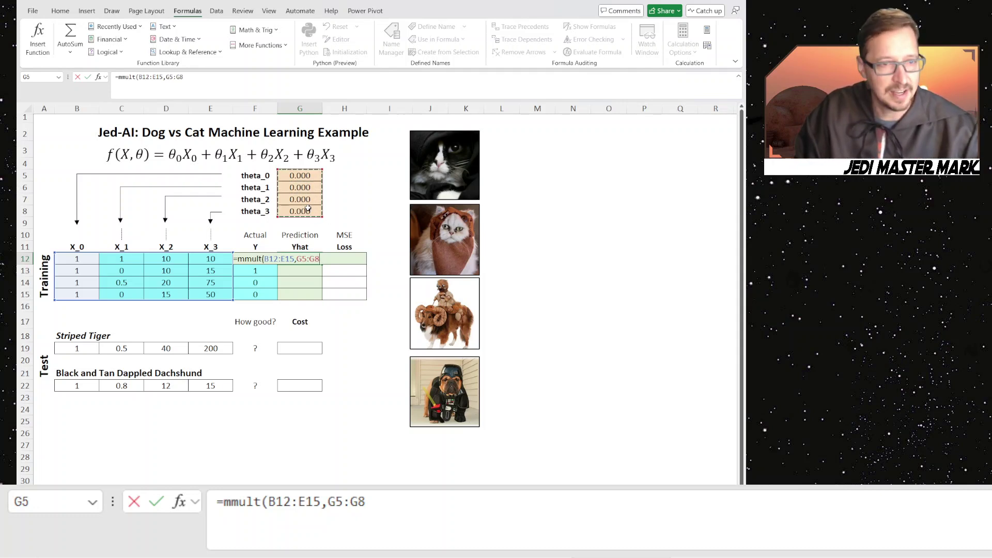
{"action": "type", "text": ")"}
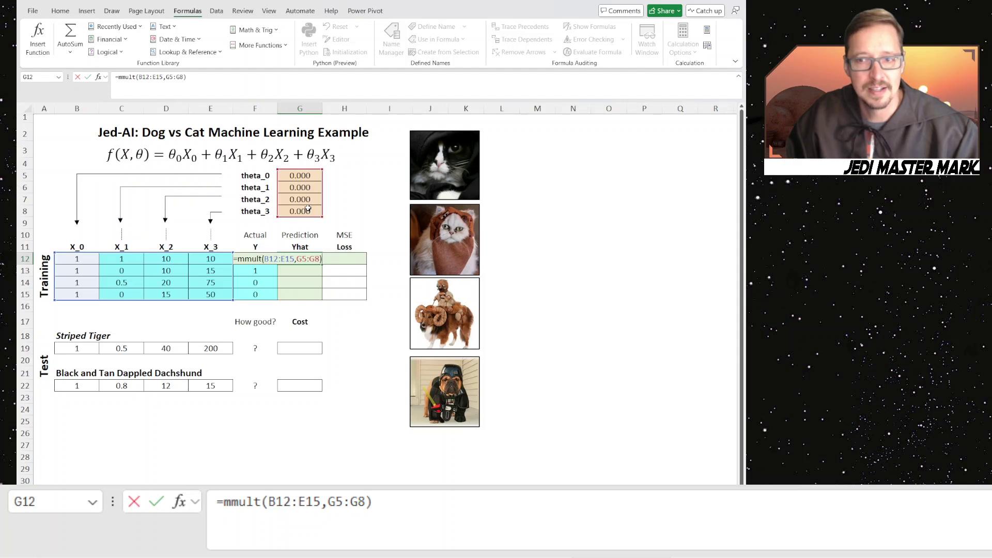
{"action": "key", "text": "Return"}
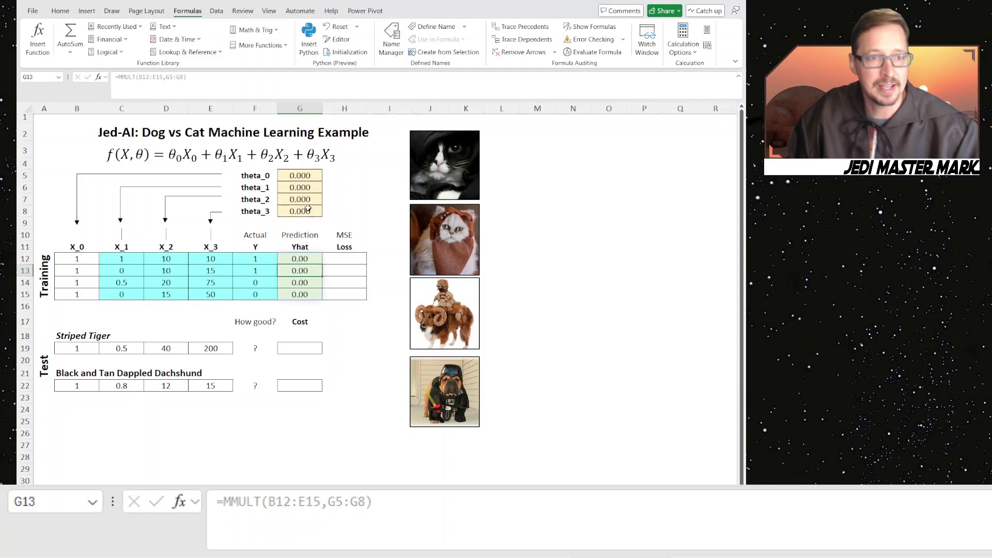
{"action": "left_click", "coordinate": [311, 258]}
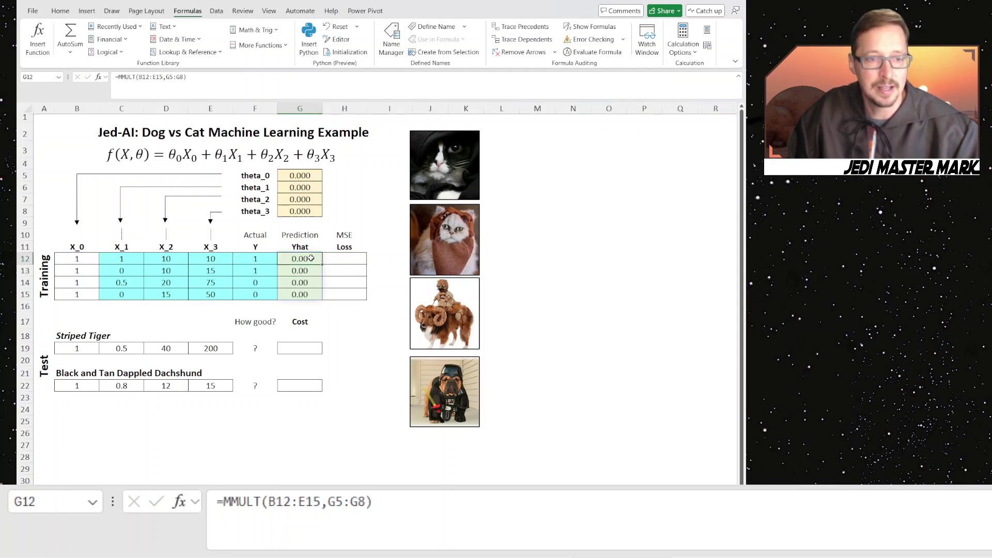
Fill the MSE Loss column from H12 with the squared error formula =(F12:F15-G12#)^2.
{"action": "left_click", "coordinate": [346, 258]}
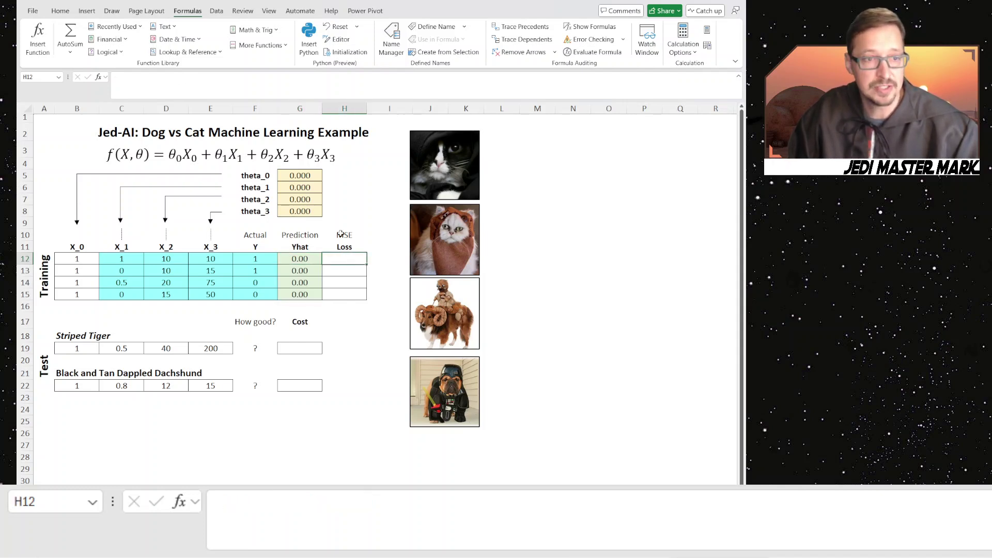
{"action": "left_click", "coordinate": [237, 82]}
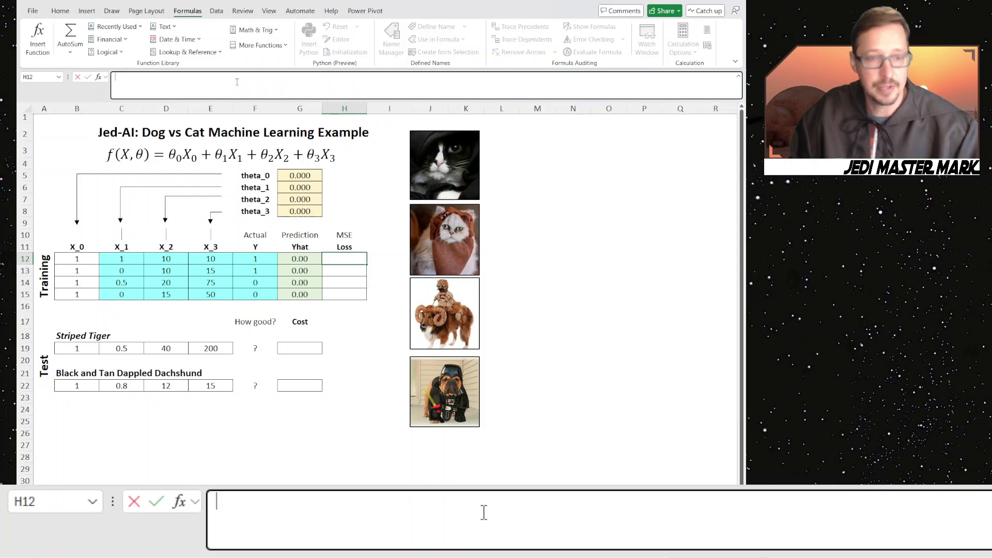
{"action": "type", "text": "=("}
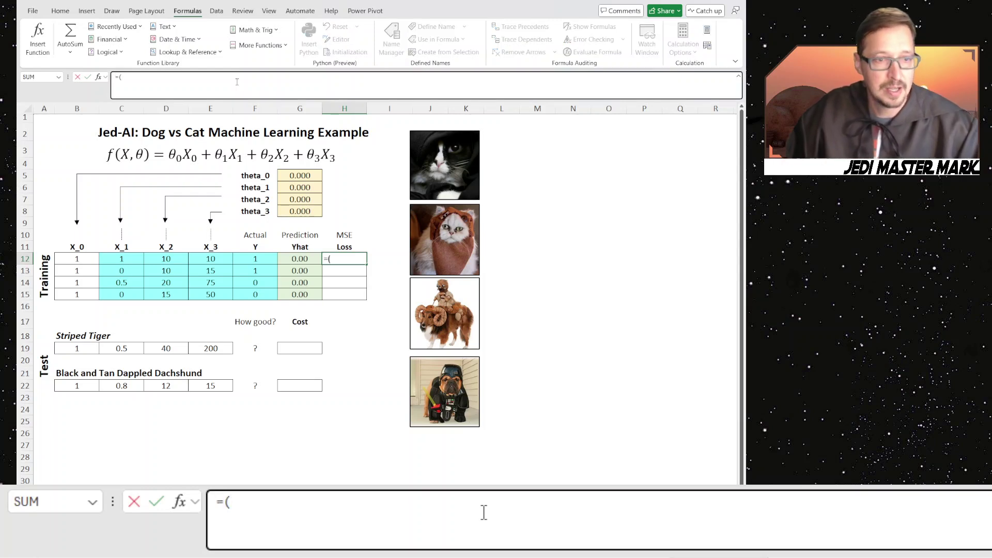
{"action": "left_click_drag", "start_coordinate": [259, 258], "coordinate": [257, 293]}
{"action": "type", "text": "-"}
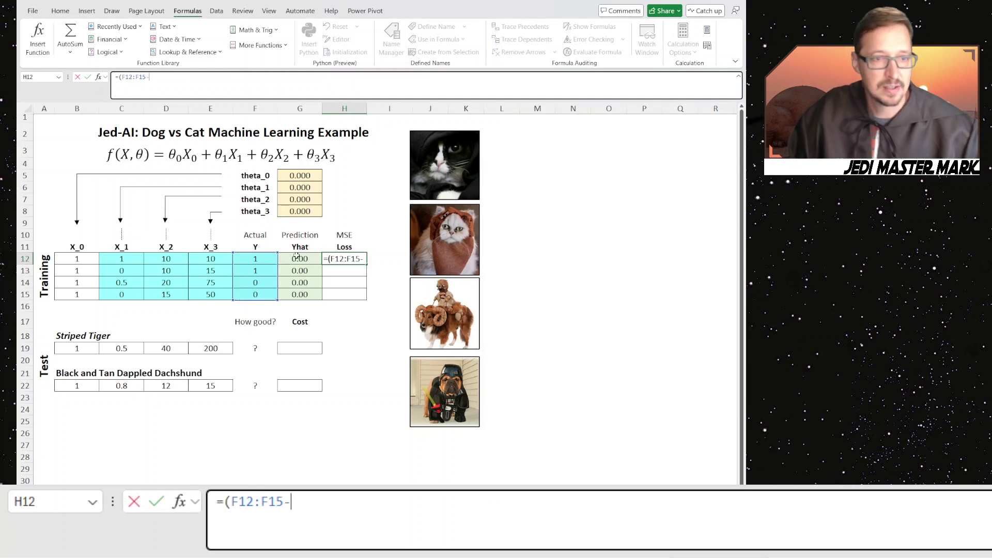
{"action": "left_click", "coordinate": [298, 256]}
{"action": "left_click_drag", "start_coordinate": [298, 257], "coordinate": [301, 294]}
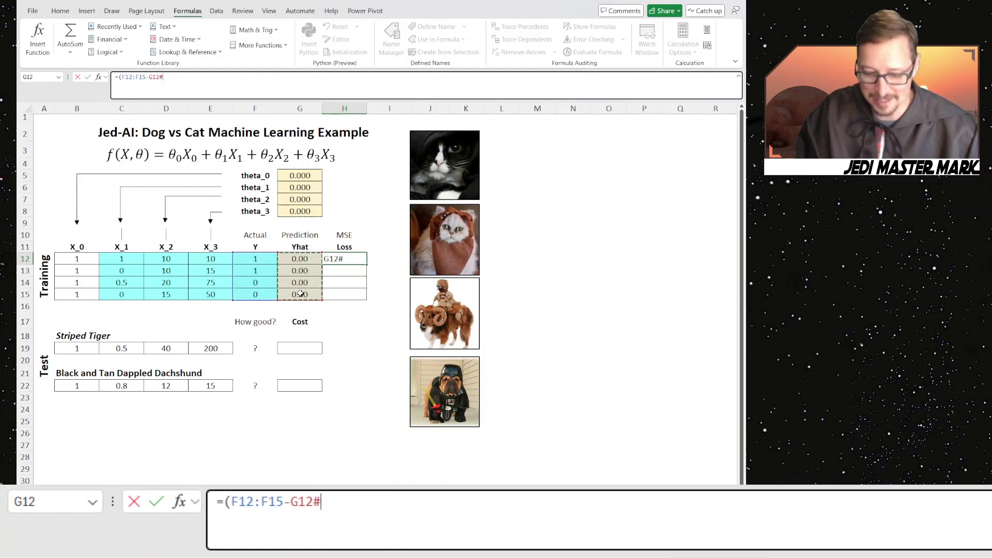
{"action": "type", "text": ")"}
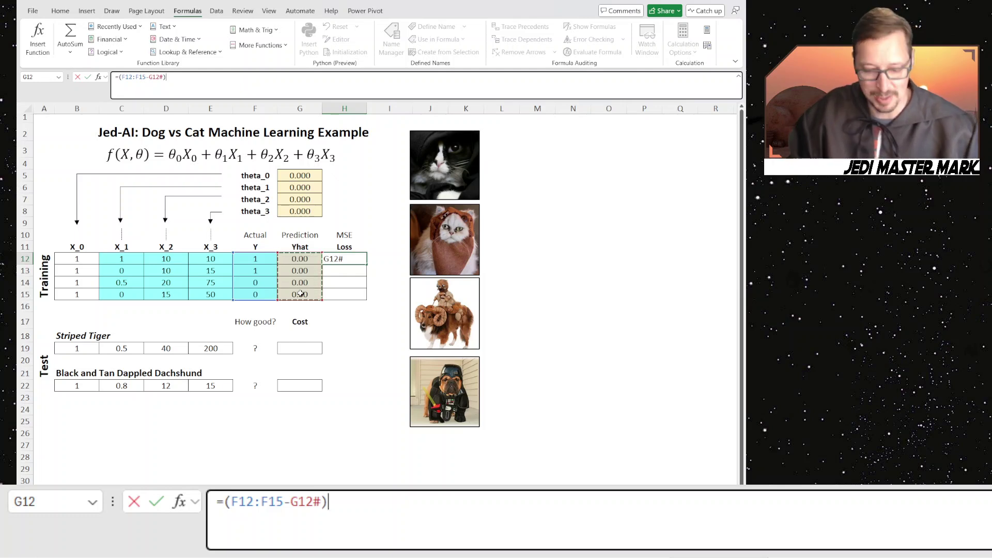
{"action": "type", "text": "^2"}
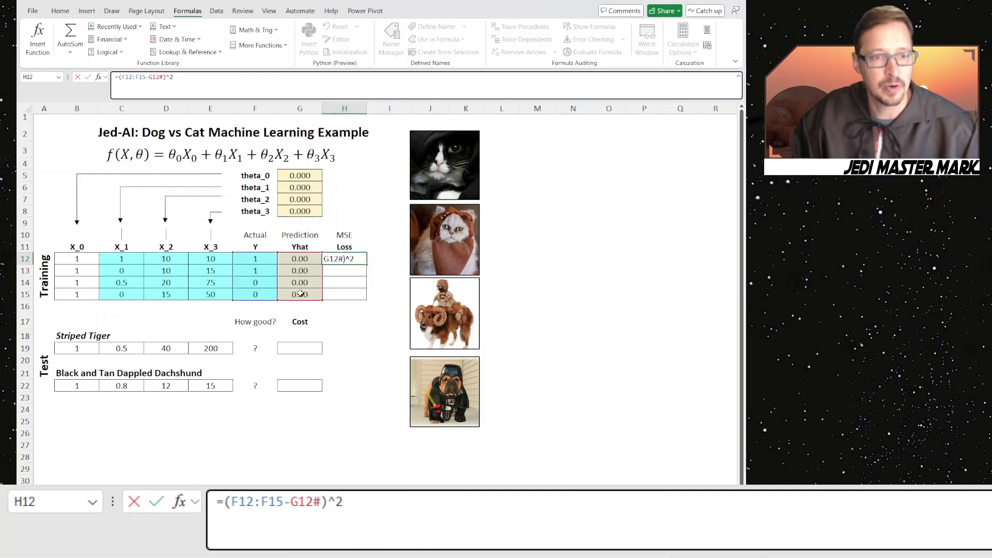
{"action": "key", "text": "Return"}
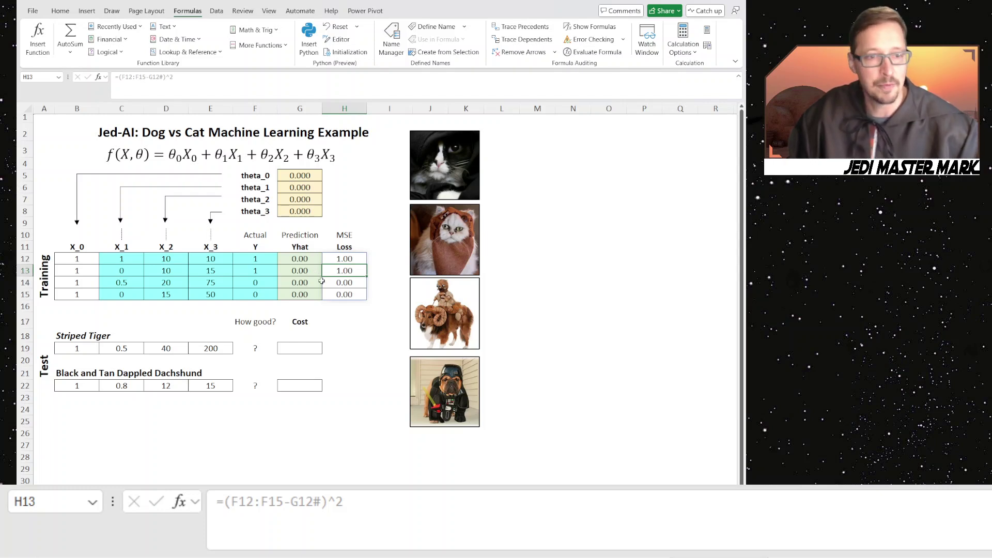
Calculate the cost in H17 as the average of the spilled losses with =AVERAGE(H12#).
{"action": "left_click", "coordinate": [348, 326]}
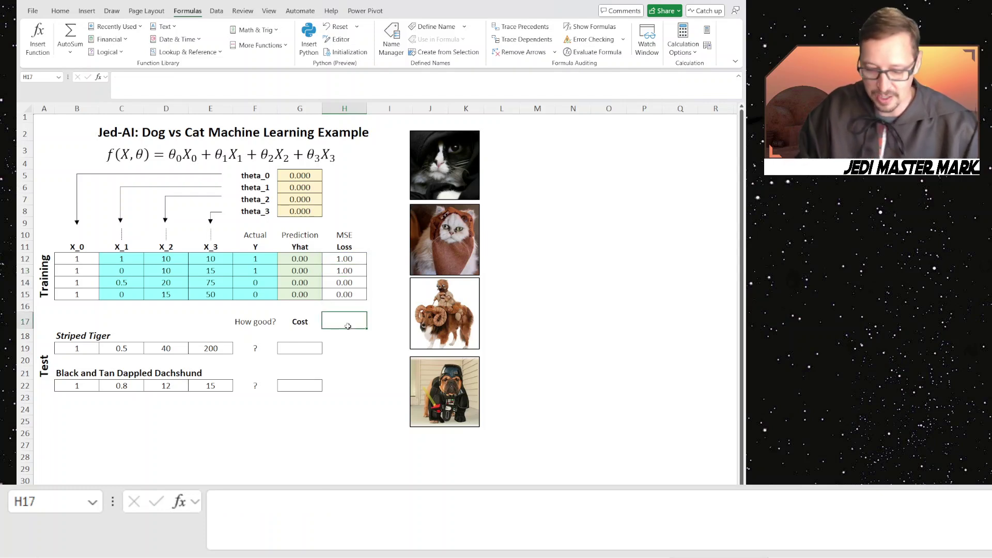
{"action": "type", "text": "=aver"}
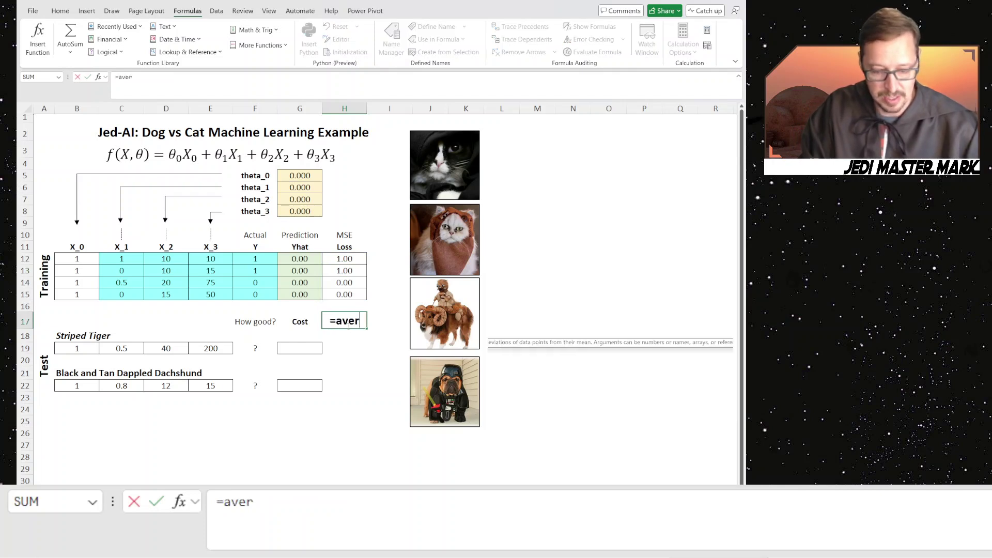
{"action": "type", "text": "age("}
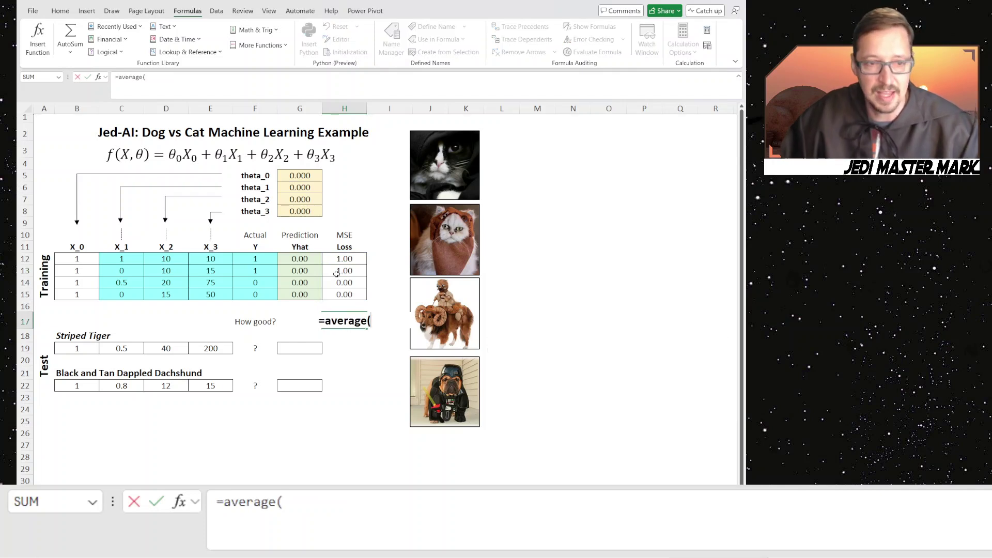
{"action": "left_click_drag", "start_coordinate": [344, 256], "coordinate": [345, 293]}
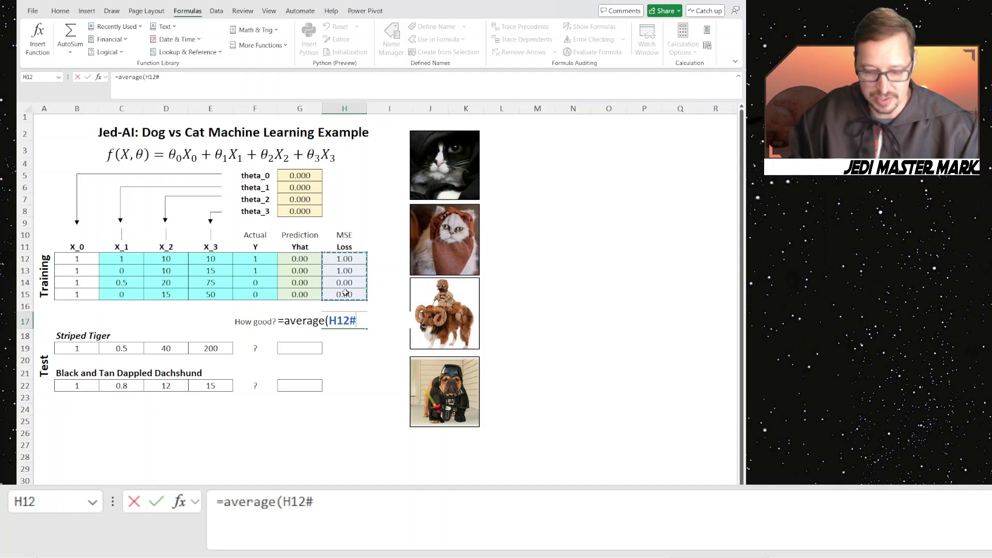
{"action": "type", "text": ")"}
{"action": "key", "text": "Return"}
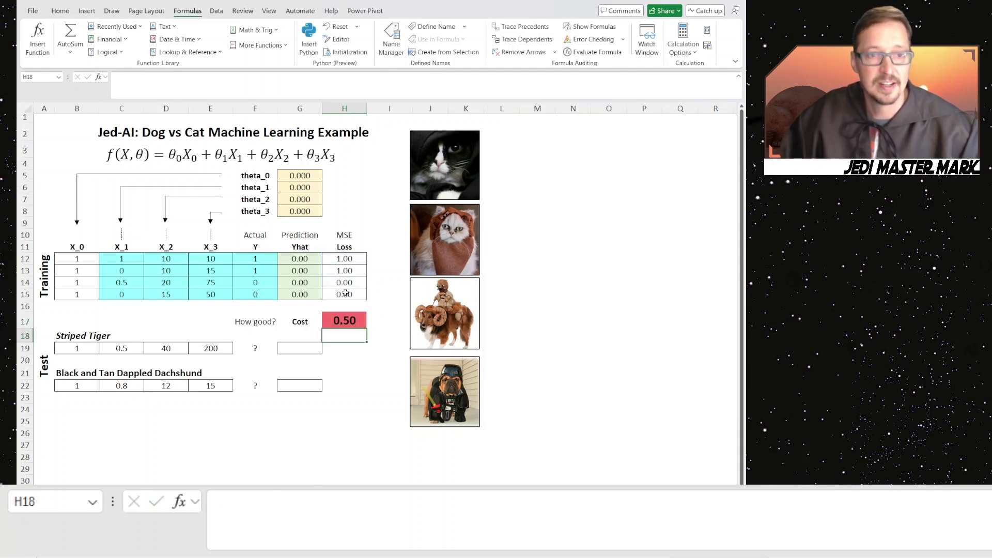
Open Solver and set its objective to the cost cell H17 and its variable cells to the theta values G5:G8.
{"action": "left_click", "coordinate": [353, 321]}
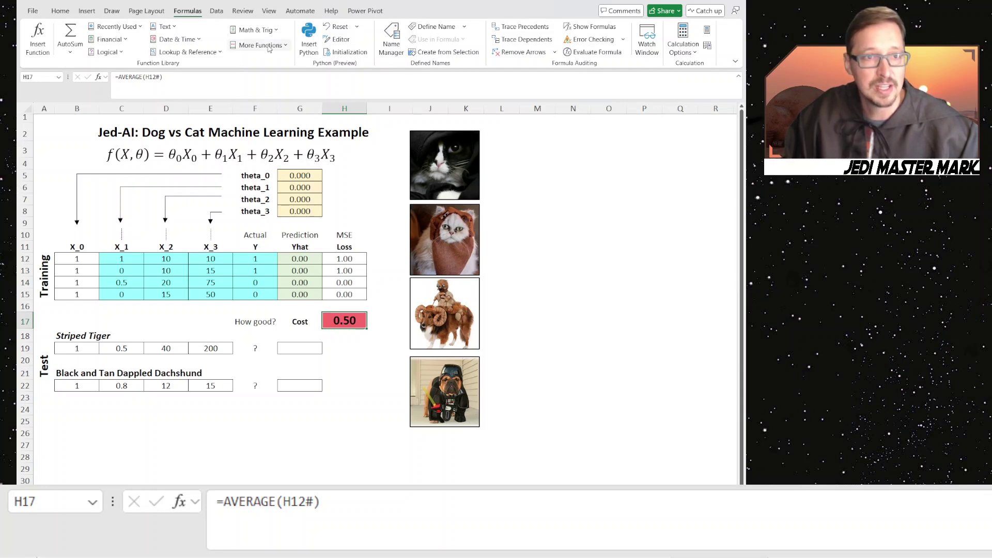
{"action": "left_click", "coordinate": [220, 14]}
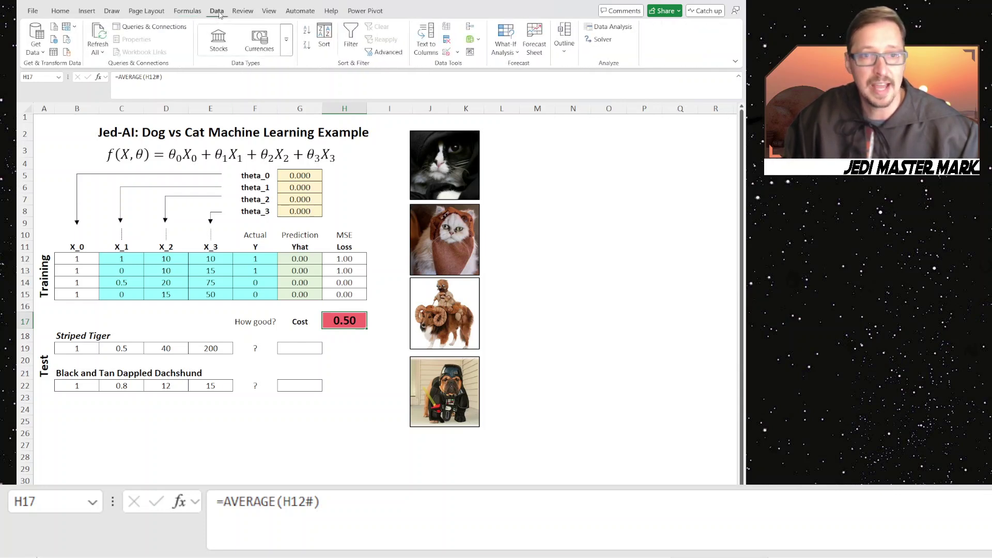
{"action": "left_click", "coordinate": [602, 42]}
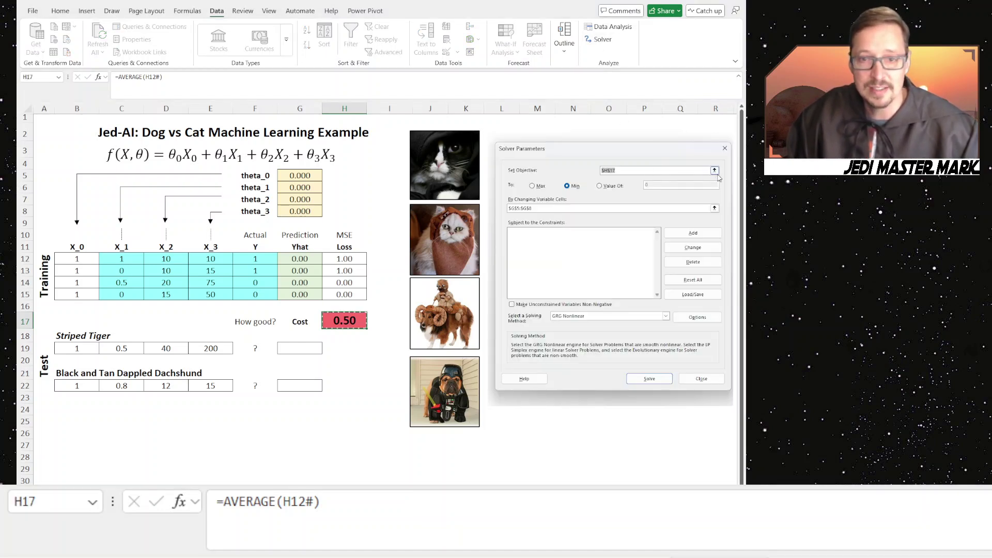
{"action": "left_click", "coordinate": [715, 171]}
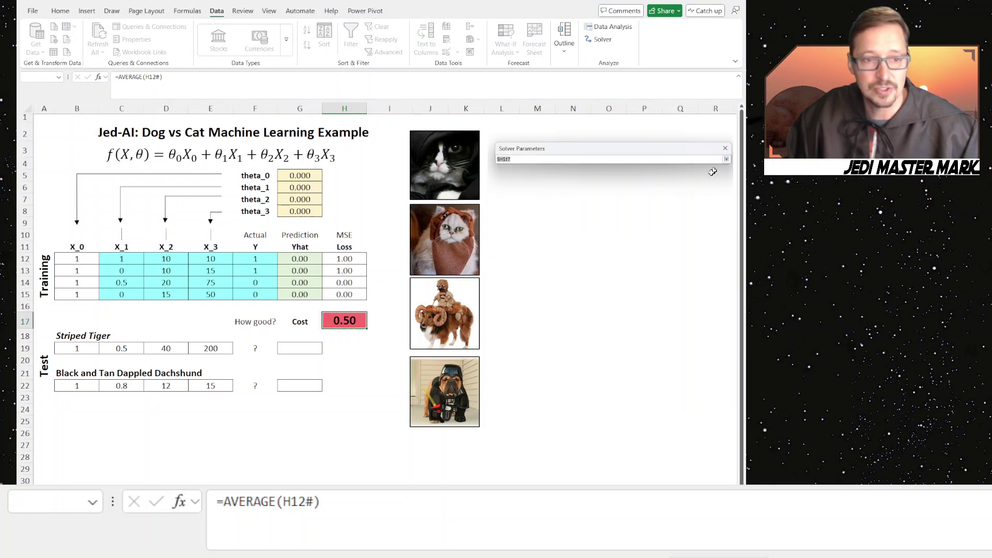
{"action": "left_click", "coordinate": [346, 321]}
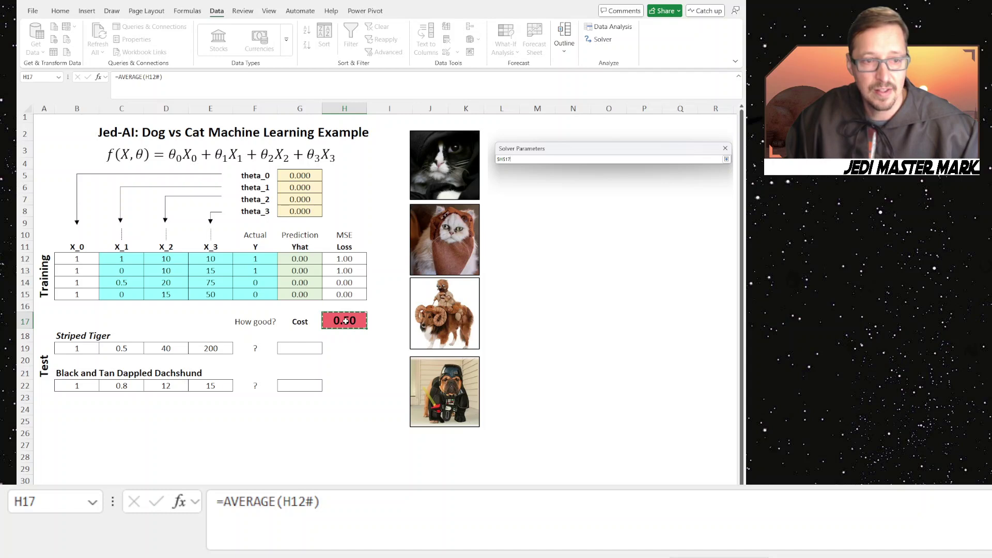
{"action": "key", "text": "Return"}
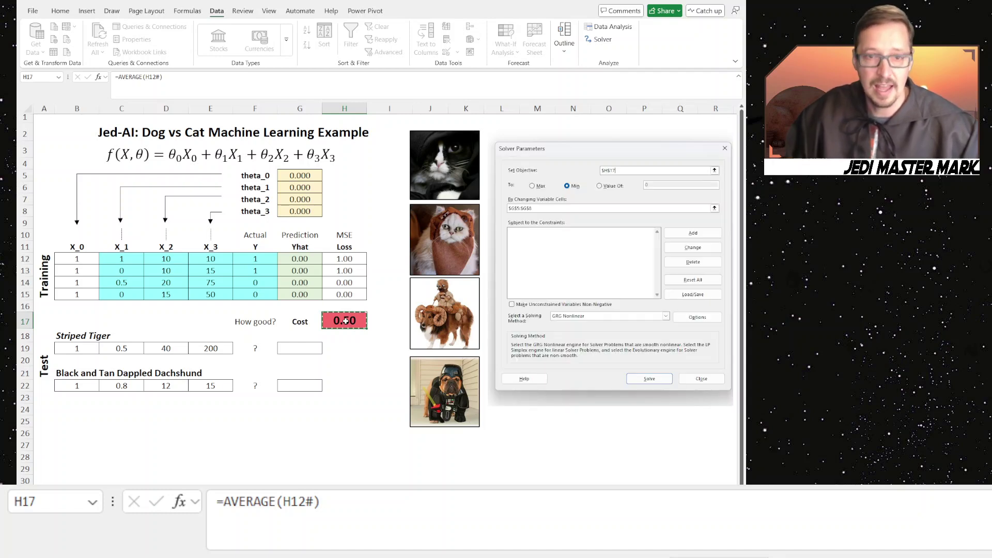
{"action": "left_click", "coordinate": [716, 210]}
{"action": "left_click_drag", "start_coordinate": [312, 177], "coordinate": [309, 211]}
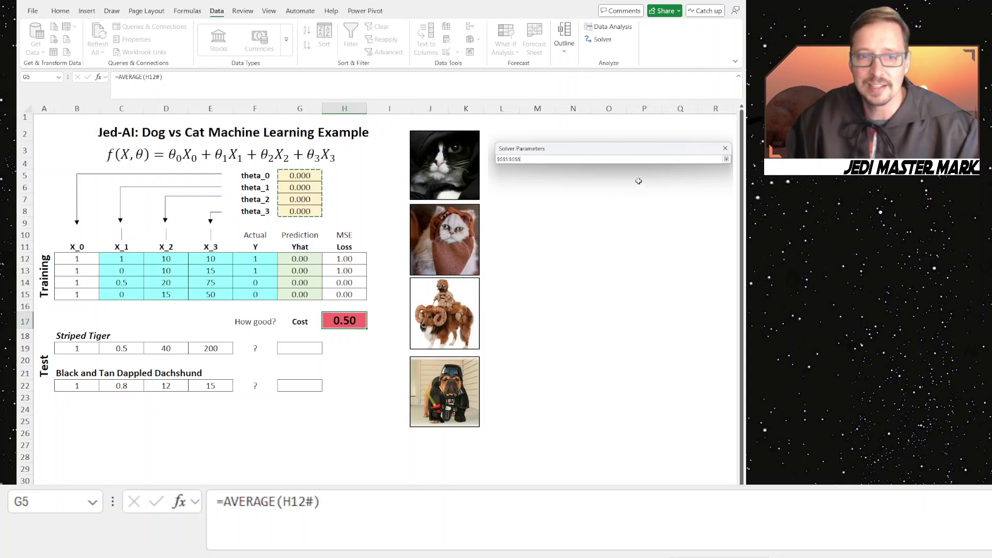
{"action": "left_click", "coordinate": [726, 160]}
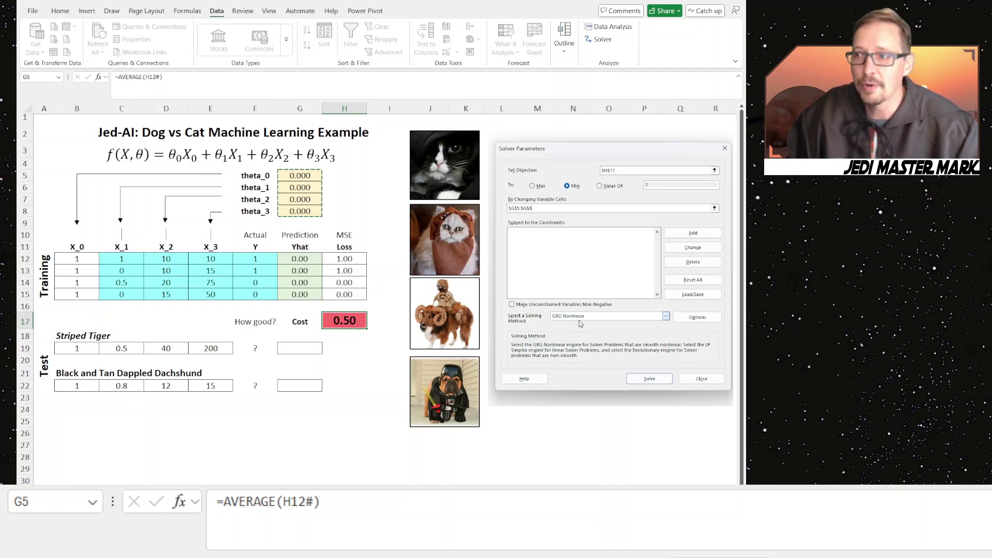
Run Solver with the GRG Nonlinear method to minimize the cost and keep the Solver solution.
{"action": "left_click", "coordinate": [649, 381]}
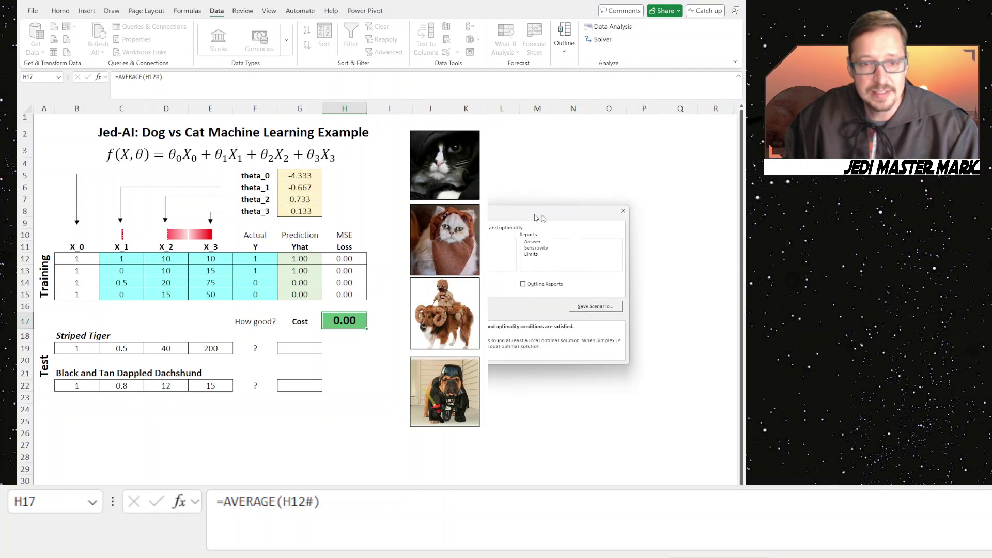
{"action": "left_click_drag", "start_coordinate": [632, 218], "coordinate": [638, 219]}
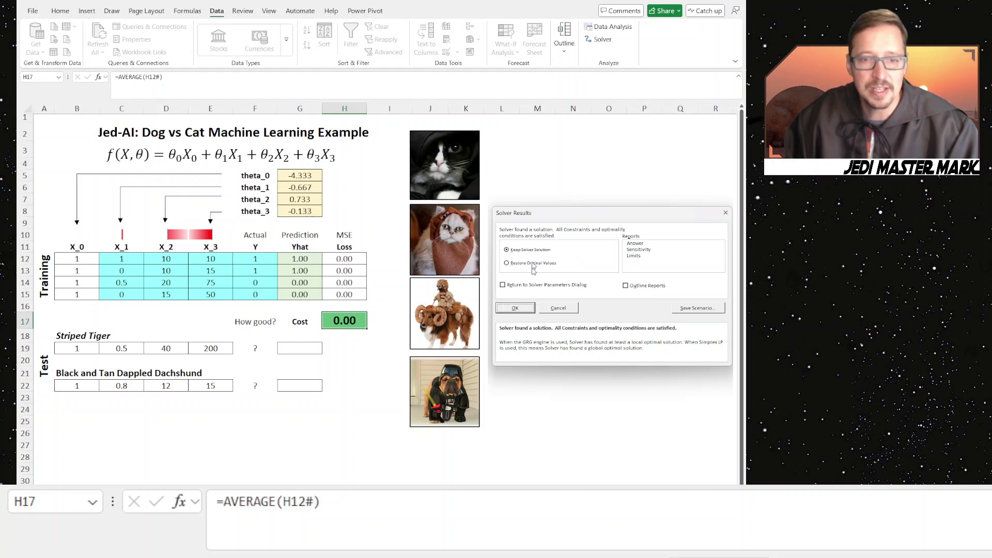
{"action": "left_click", "coordinate": [516, 308]}
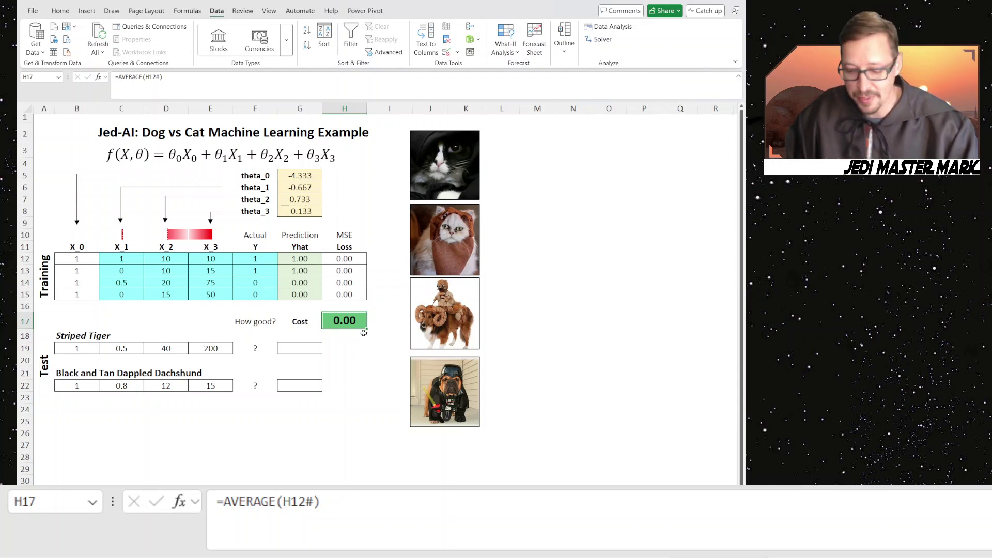
Predict the Striped Tiger in G19 with =MMULT(B19:E19,$G$5:$G$8), using absolute references for the theta values.
{"action": "left_click", "coordinate": [298, 348]}
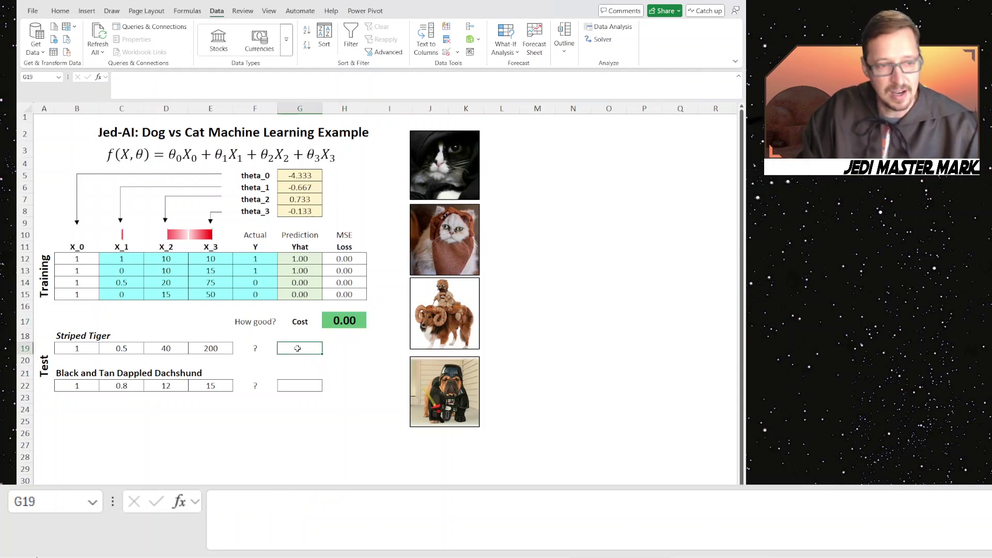
{"action": "type", "text": "=mm"}
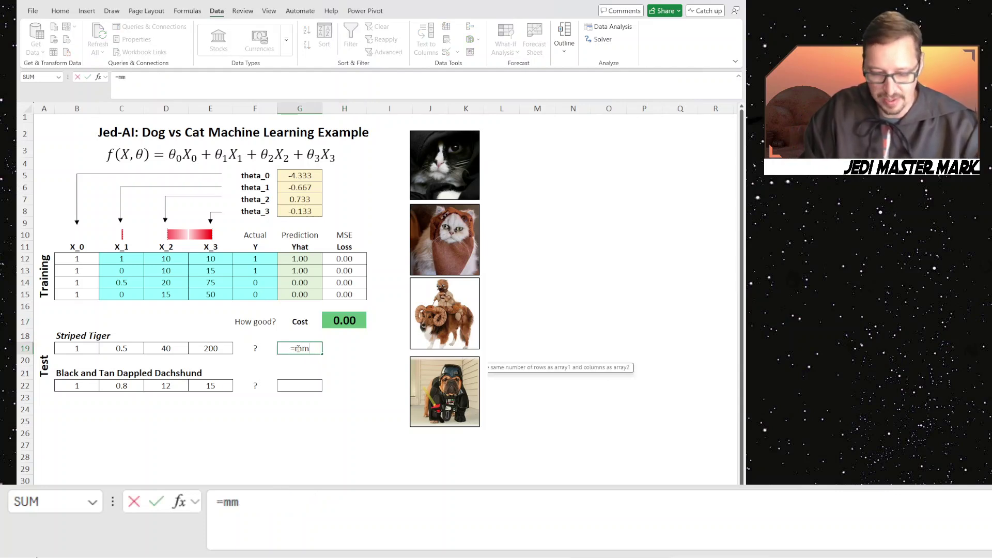
{"action": "type", "text": "ult("}
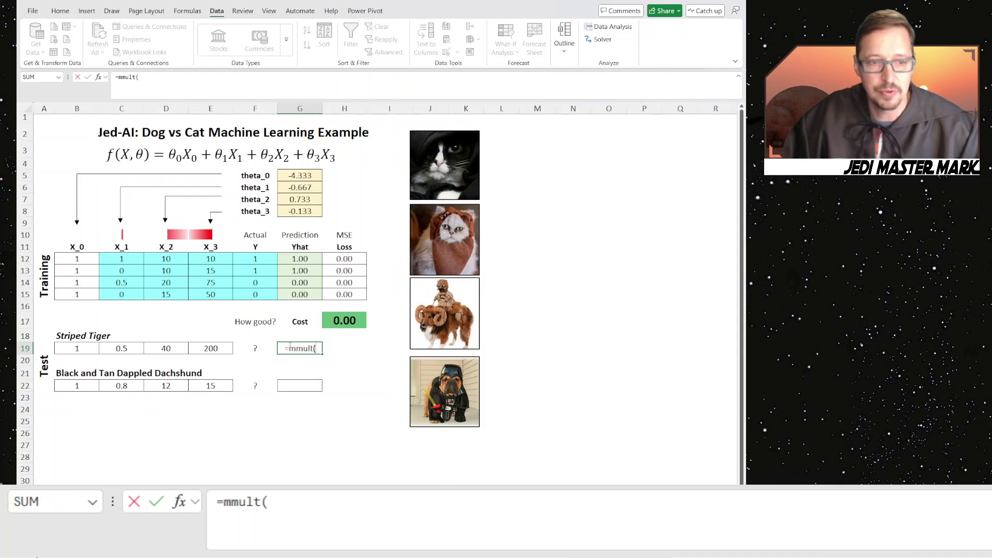
{"action": "left_click_drag", "start_coordinate": [118, 350], "coordinate": [205, 354]}
{"action": "type", "text": ","}
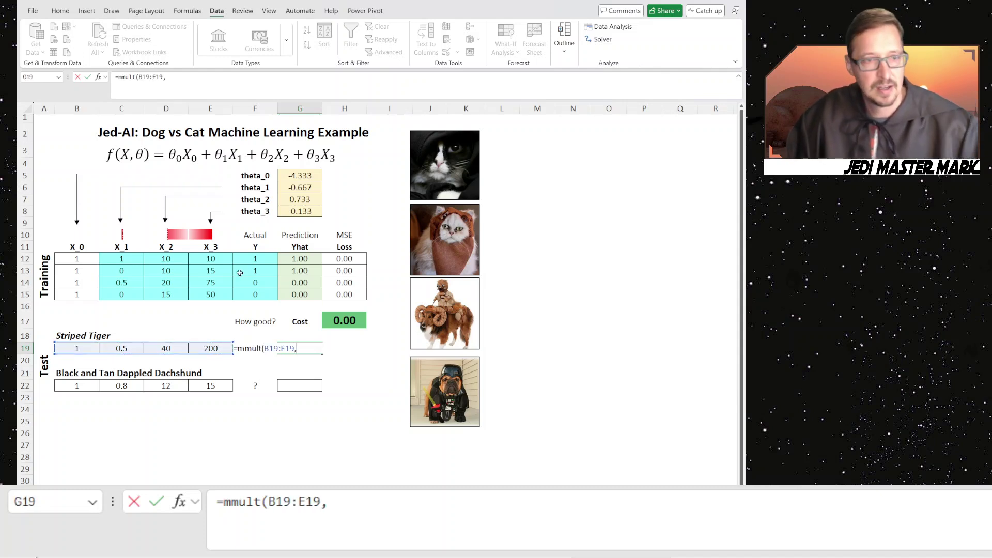
{"action": "left_click_drag", "start_coordinate": [300, 175], "coordinate": [302, 208]}
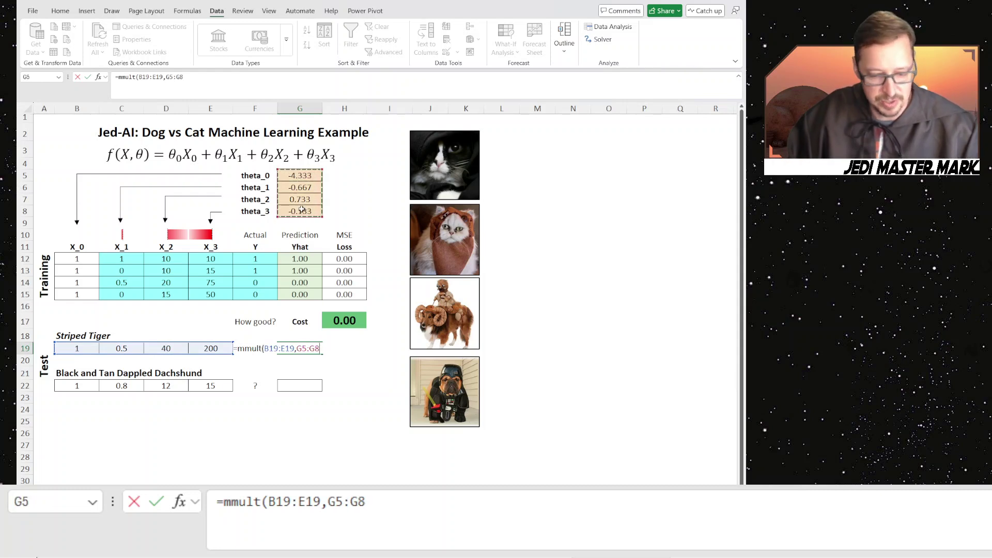
{"action": "key", "text": "F4"}
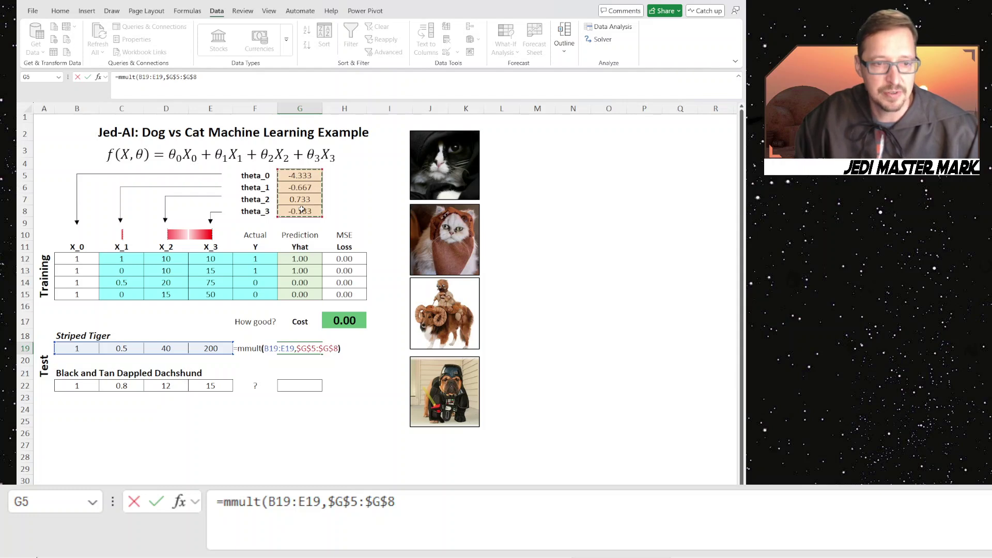
{"action": "type", "text": ")"}
{"action": "key", "text": "Return"}
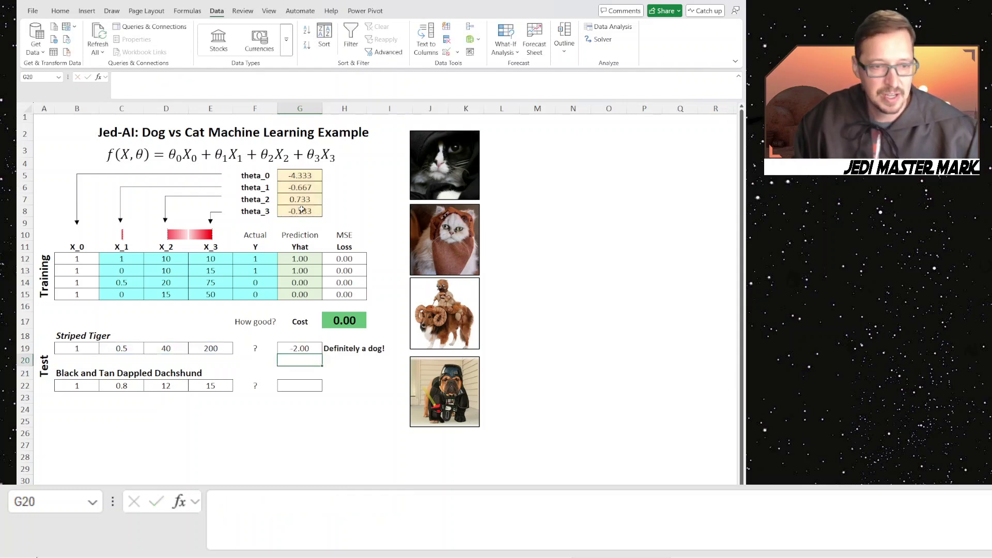
Copy the Striped Tiger prediction formula to G22 for the Black and Tan Dappled Dachshund and check its cell references.
{"action": "key", "text": "Up"}
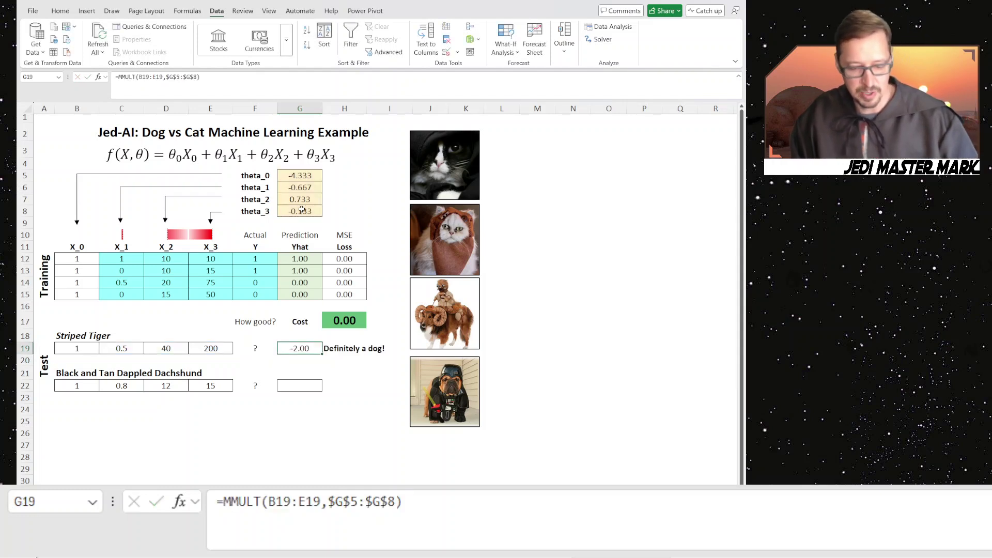
{"action": "key", "text": "ctrl+c"}
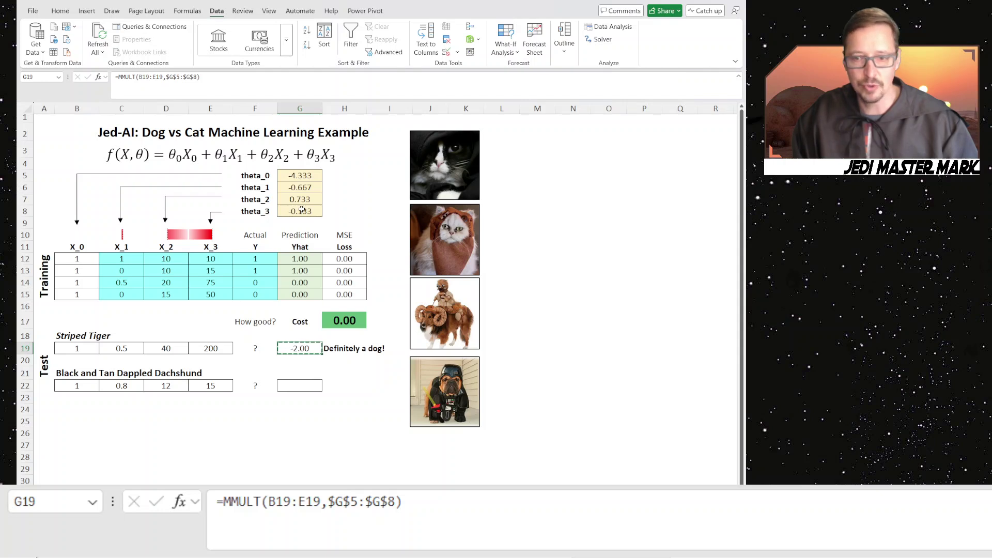
{"action": "left_click", "coordinate": [293, 386]}
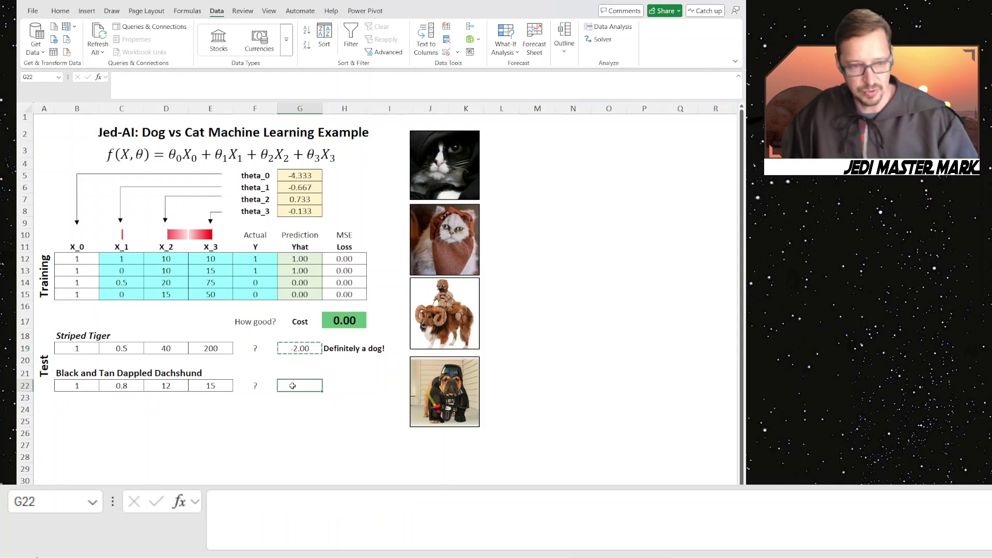
{"action": "key", "text": "ctrl+v"}
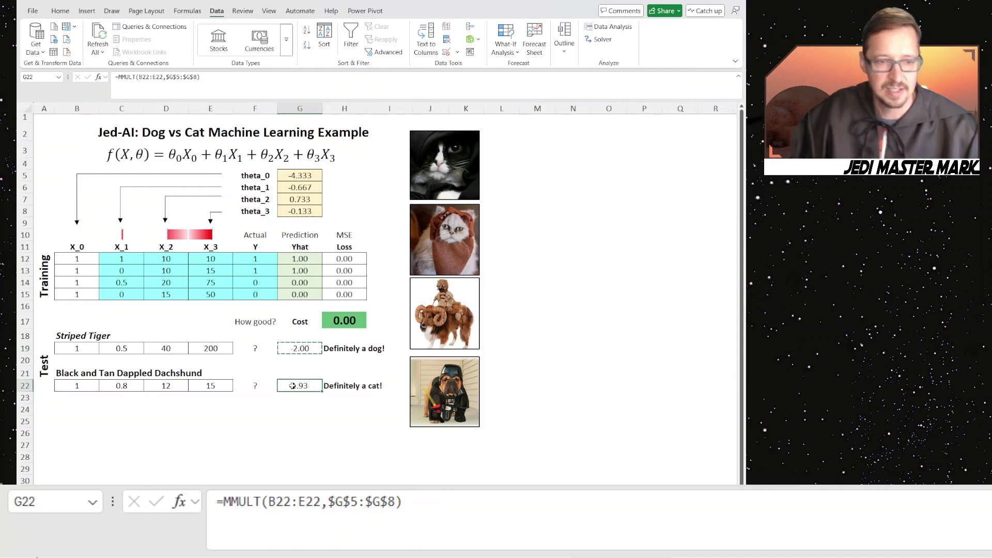
{"action": "left_click", "coordinate": [291, 396]}
{"action": "left_click", "coordinate": [300, 385]}
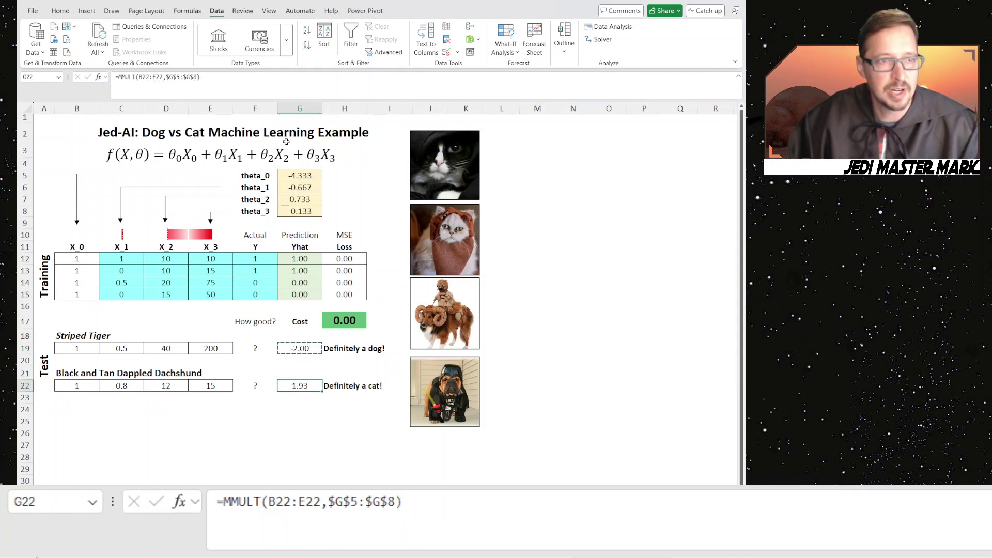
{"action": "left_click", "coordinate": [224, 80]}
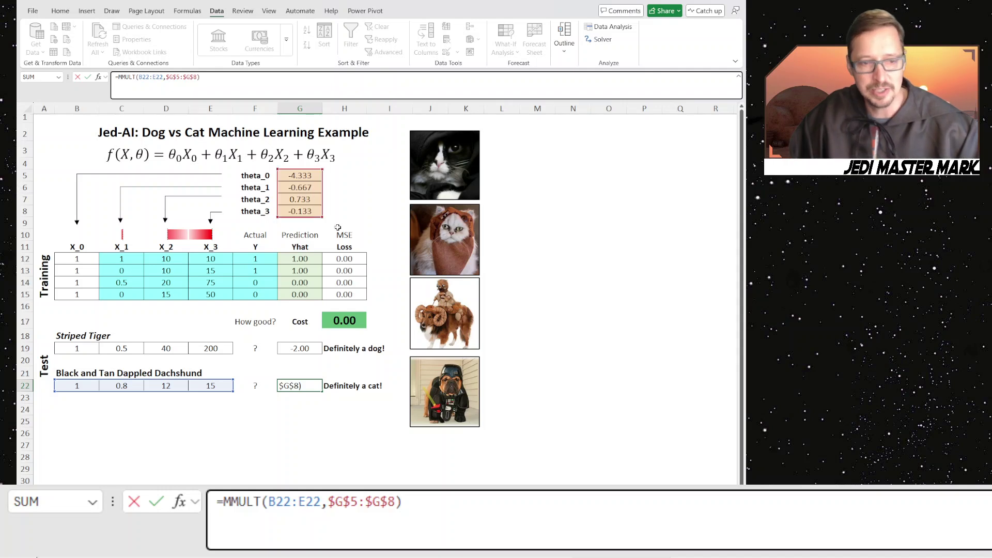
{"action": "key", "text": "ctrl+Return"}
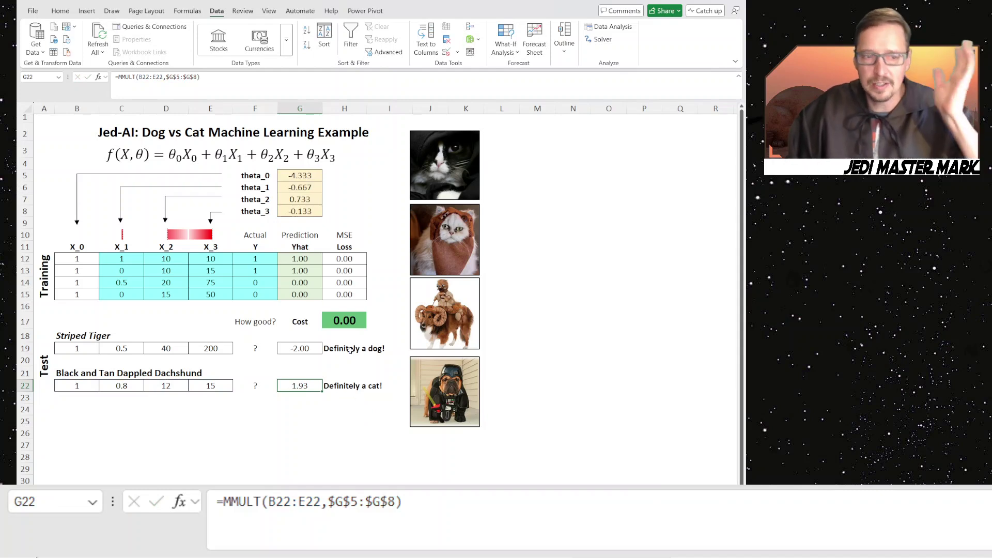
Clear the cost in H17 and the training predictions and losses in G12:H15.
{"action": "left_click", "coordinate": [350, 317]}
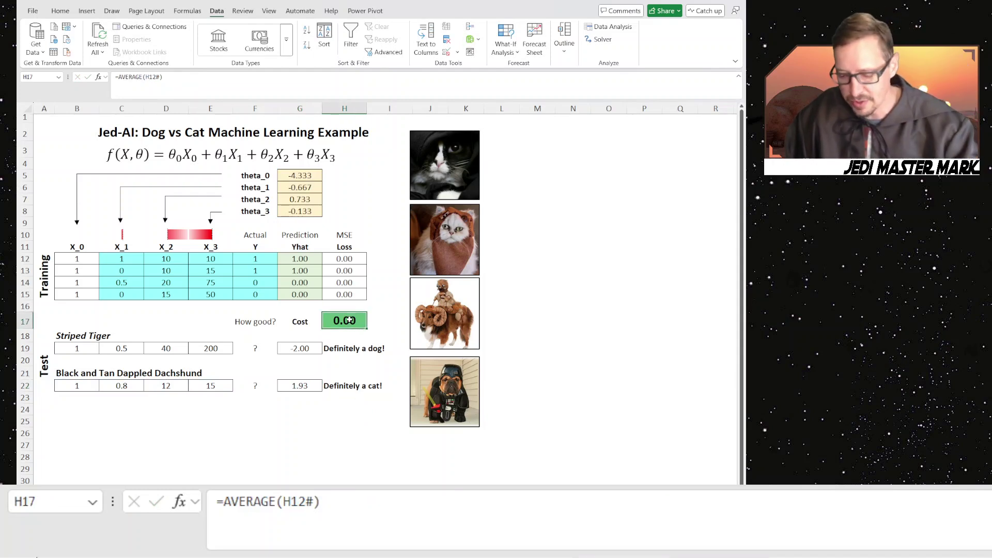
{"action": "key", "text": "Delete"}
{"action": "left_click_drag", "start_coordinate": [346, 294], "coordinate": [289, 259]}
{"action": "key", "text": "Delete"}
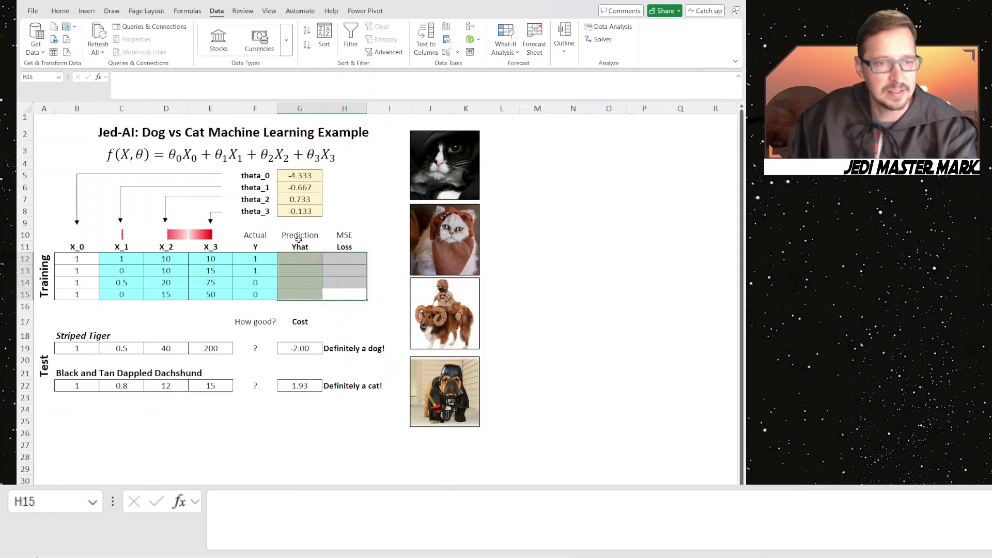
Reset all four theta values in G5:G8 to 0.
{"action": "left_click_drag", "start_coordinate": [299, 211], "coordinate": [305, 178]}
{"action": "key", "text": "Delete"}
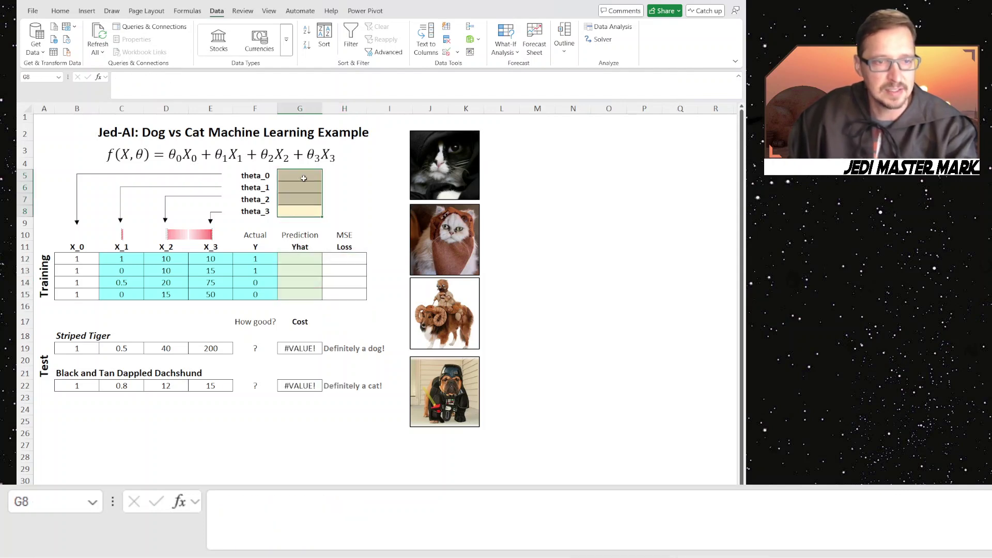
{"action": "left_click", "coordinate": [306, 179]}
{"action": "type", "text": "0"}
{"action": "key", "text": "Return"}
{"action": "type", "text": "0"}
{"action": "key", "text": "Return"}
{"action": "type", "text": "0"}
{"action": "key", "text": "Return"}
{"action": "type", "text": "0"}
{"action": "key", "text": "Return"}
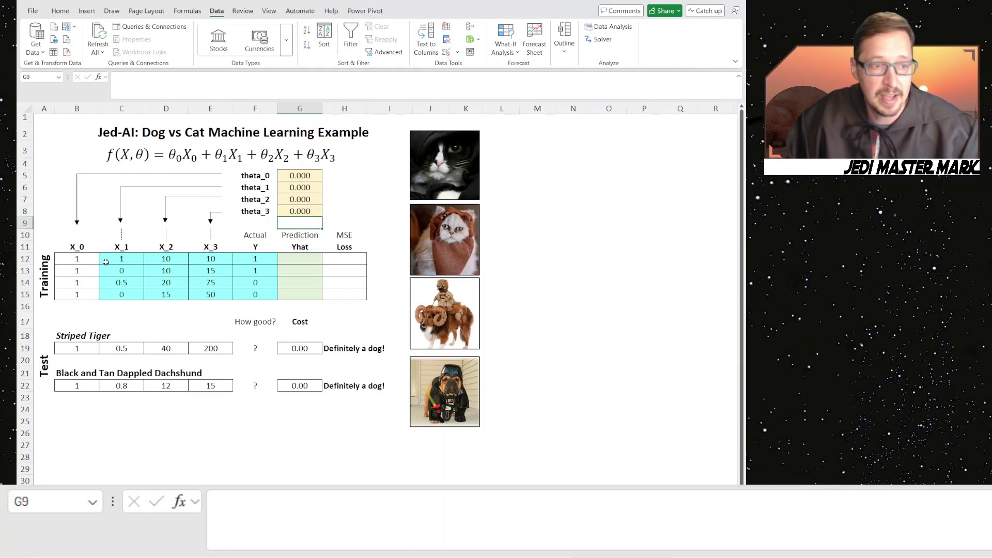
Name the training feature range B12:E15 as X.
{"action": "left_click_drag", "start_coordinate": [76, 259], "coordinate": [207, 292]}
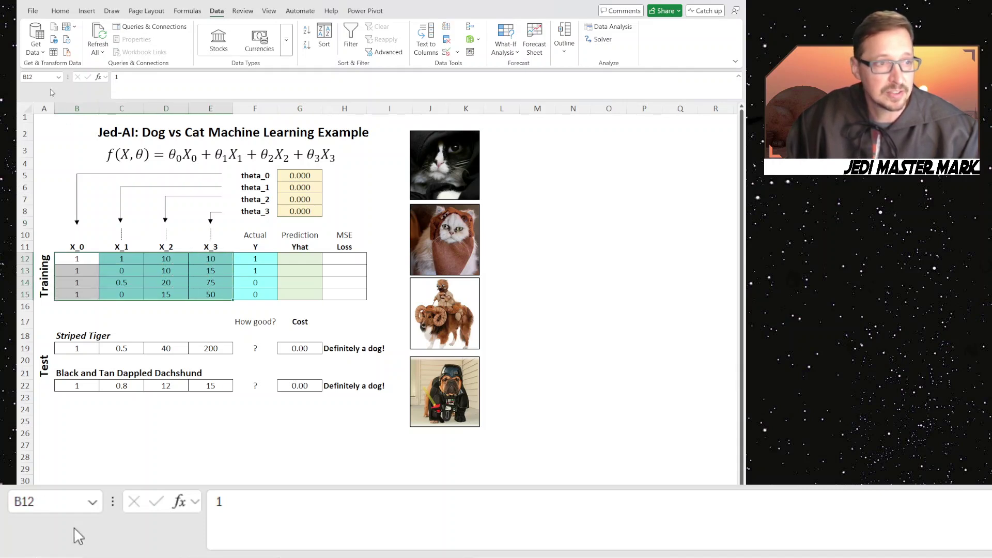
{"action": "left_click", "coordinate": [39, 76]}
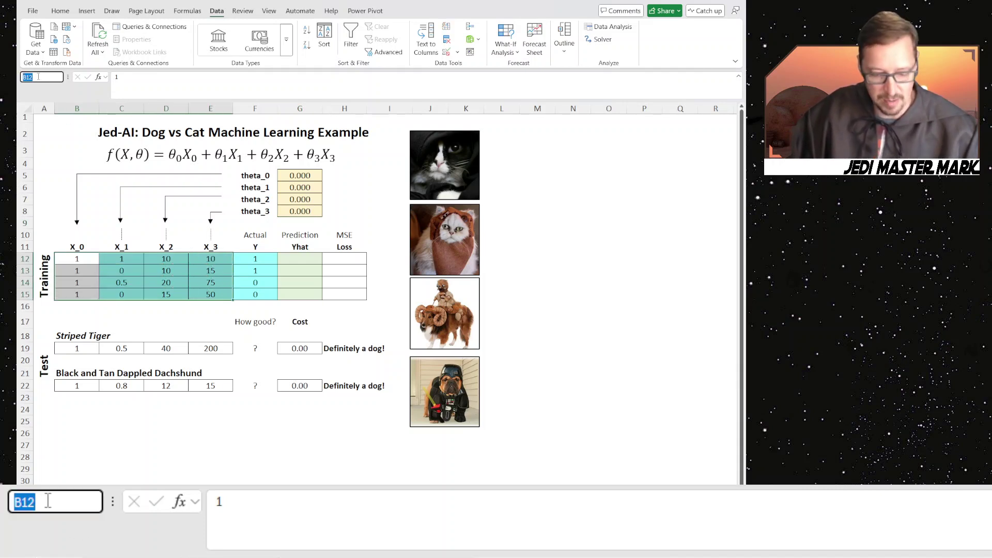
{"action": "type", "text": "X"}
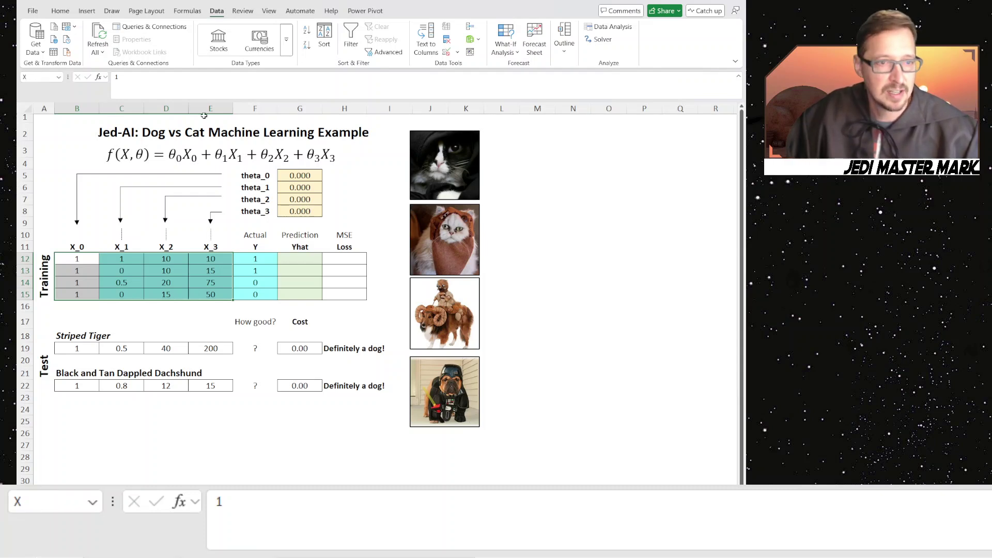
Name the parameter range G5:G8 as theta.
{"action": "left_click_drag", "start_coordinate": [295, 179], "coordinate": [297, 211]}
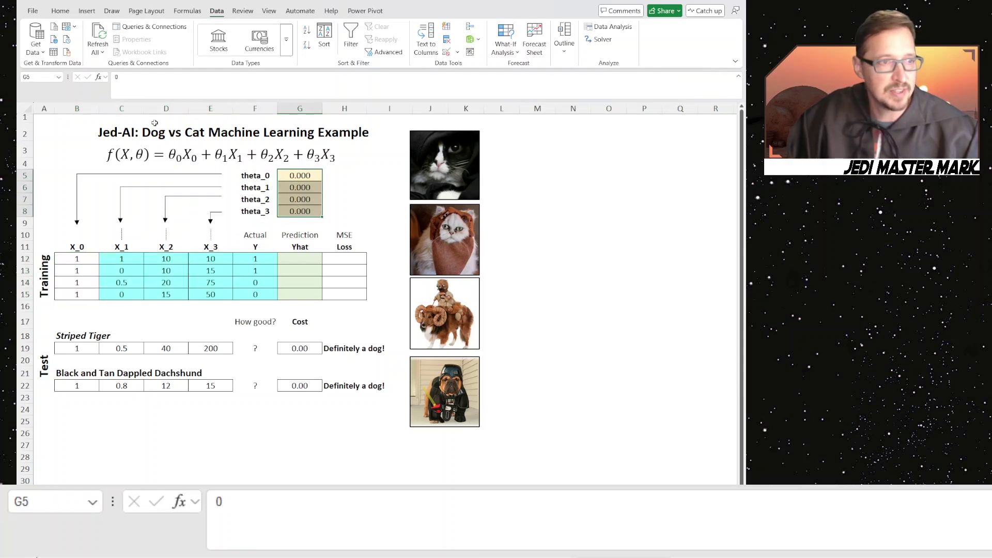
{"action": "left_click", "coordinate": [38, 75]}
{"action": "type", "text": "theta"}
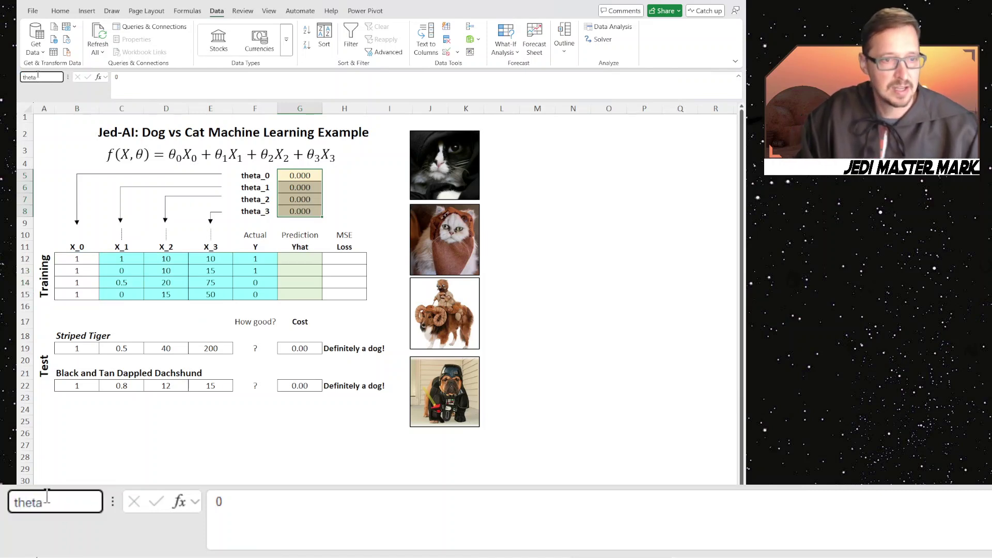
{"action": "key", "text": "Return"}
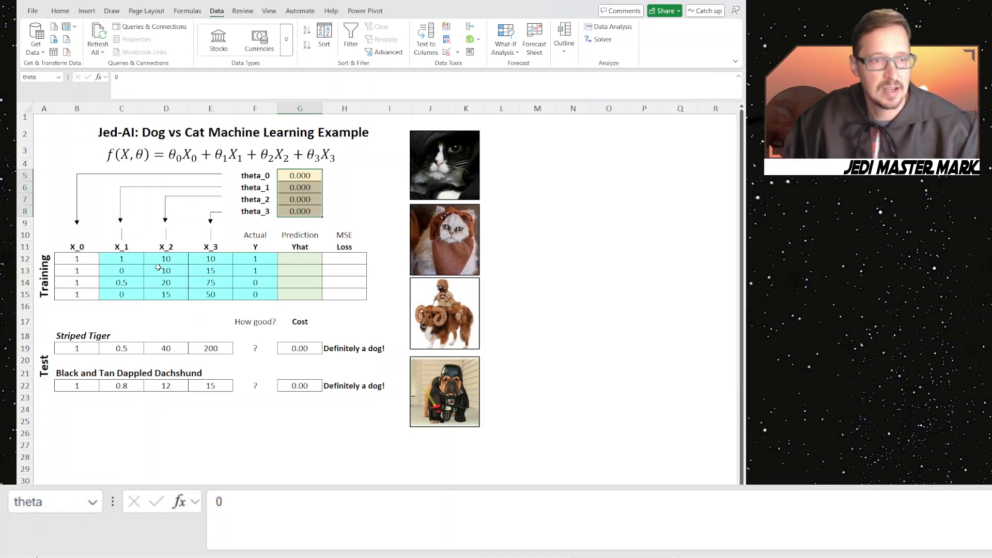
Create named ranges for the Y, Yhat and Loss columns in F11:H15 from their top-row headers.
{"action": "left_click_drag", "start_coordinate": [255, 247], "coordinate": [346, 295]}
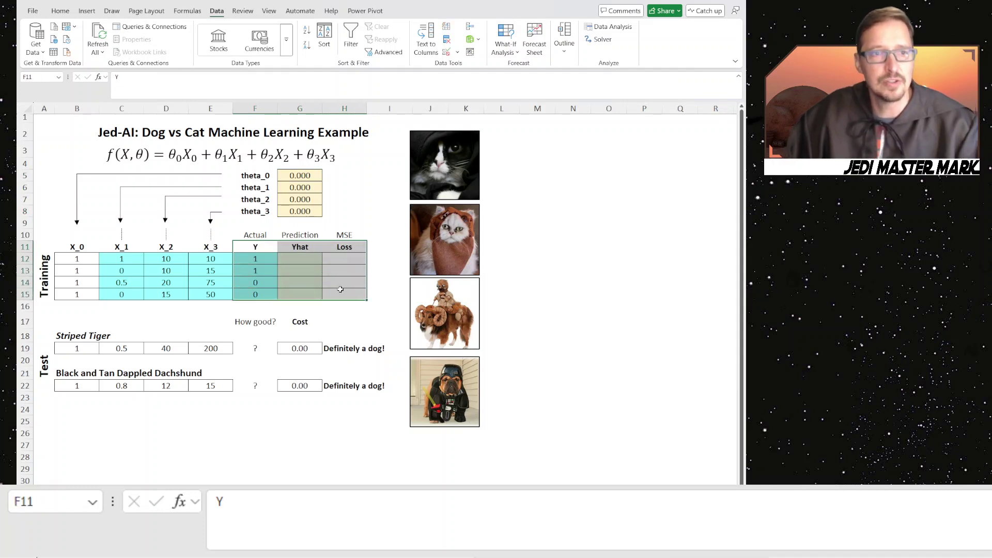
{"action": "left_click", "coordinate": [195, 15]}
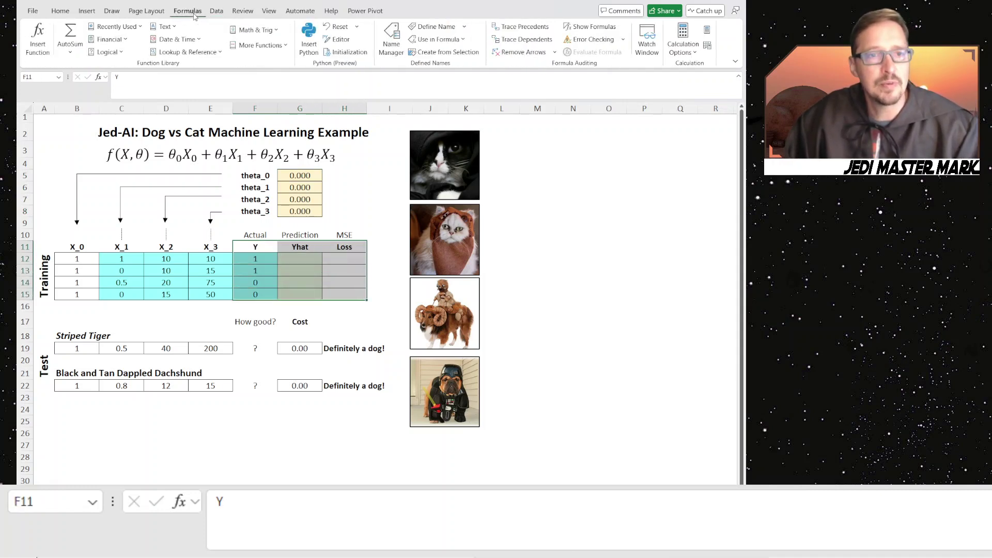
{"action": "left_click", "coordinate": [448, 52]}
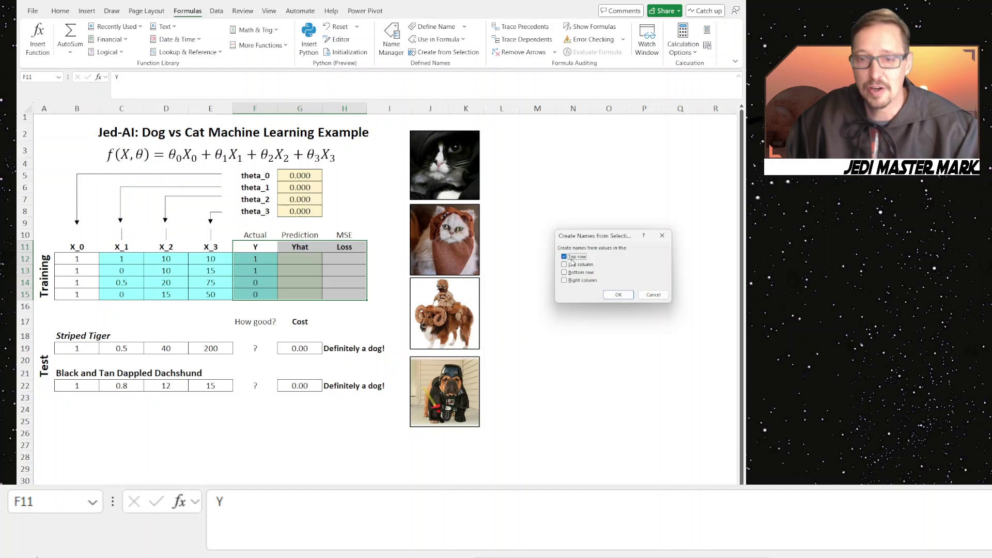
{"action": "left_click", "coordinate": [618, 295]}
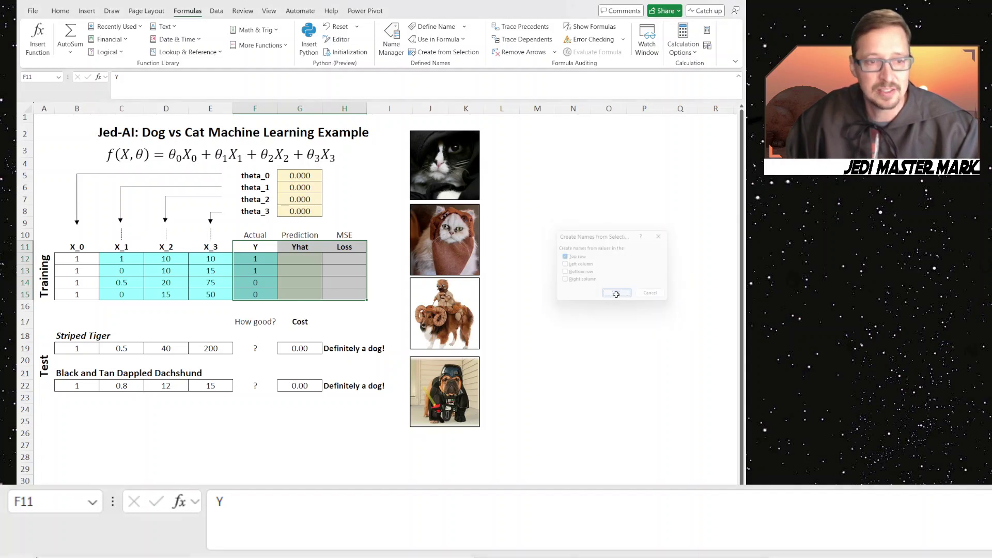
{"action": "left_click", "coordinate": [302, 249]}
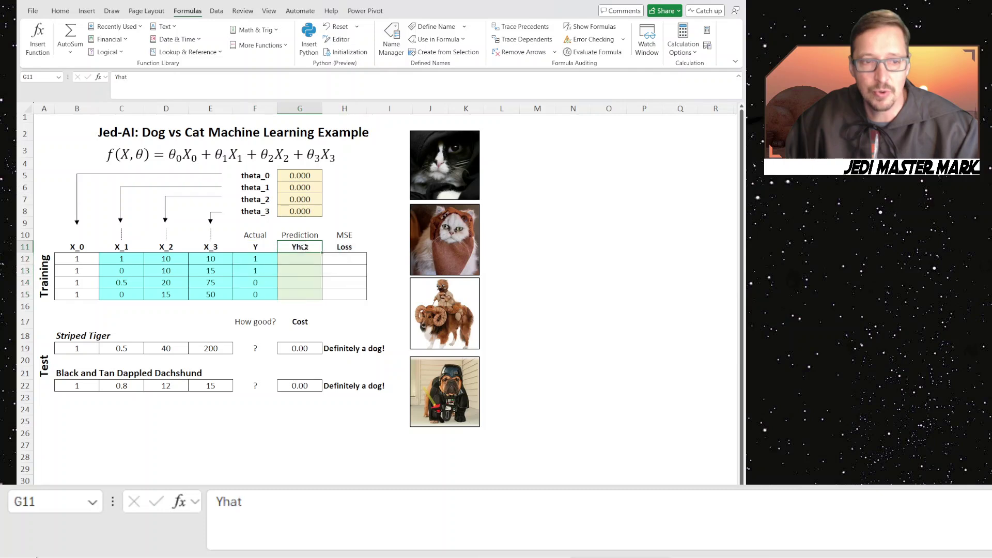
Name the empty cost cell H17 as Cost.
{"action": "left_click", "coordinate": [348, 316]}
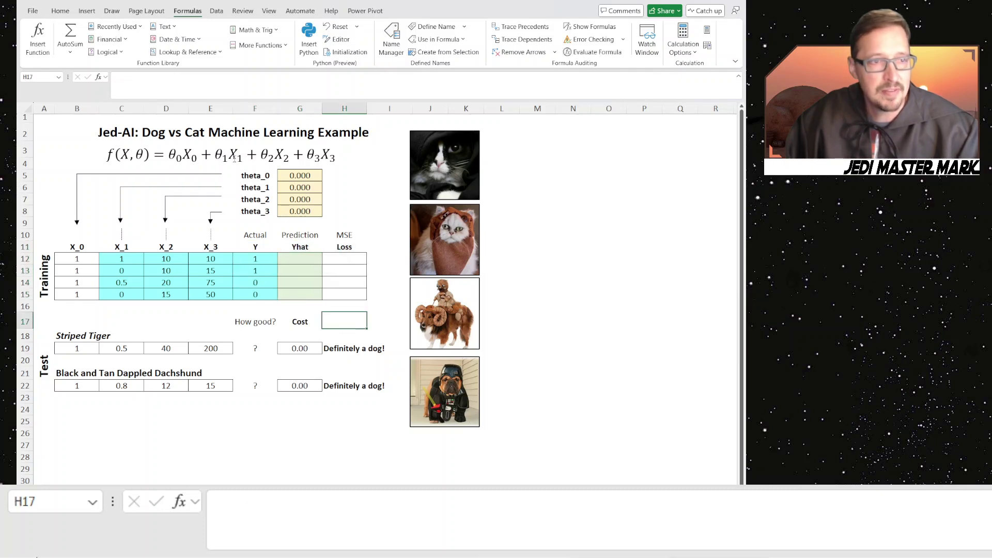
{"action": "left_click", "coordinate": [33, 78]}
{"action": "type", "text": "Cost"}
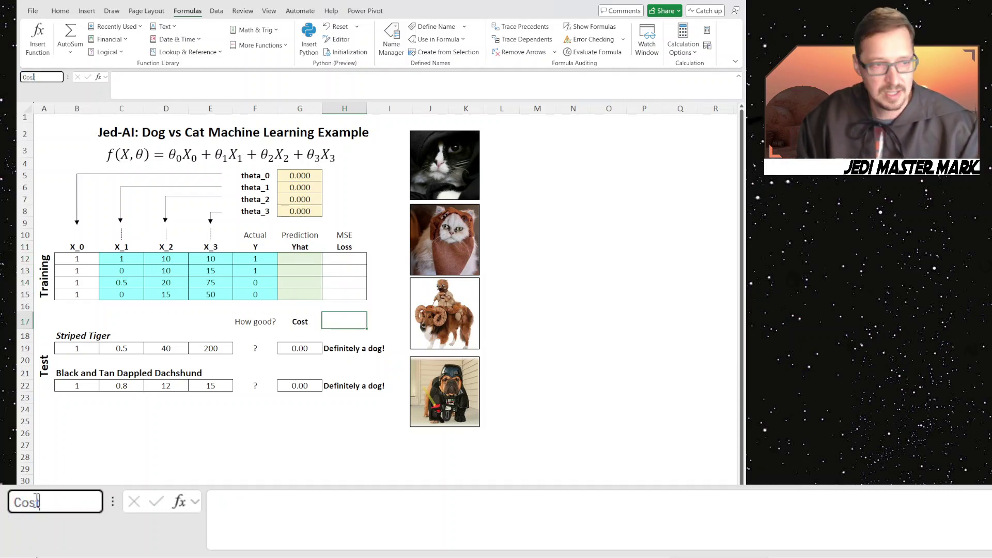
{"action": "key", "text": "Return"}
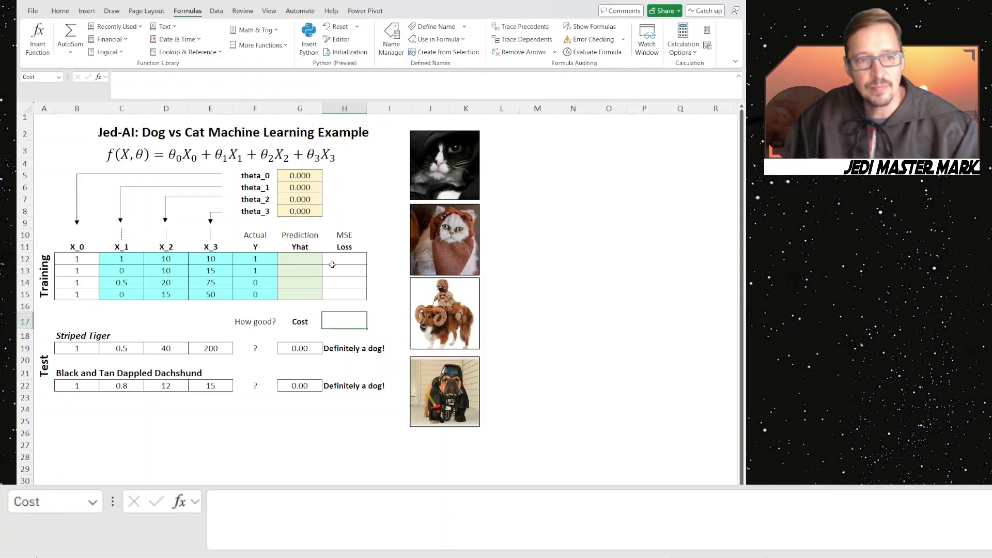
Calculate the training predictions from cell G12 with the named-range formula =mmult(X,Theta).
{"action": "left_click", "coordinate": [308, 260]}
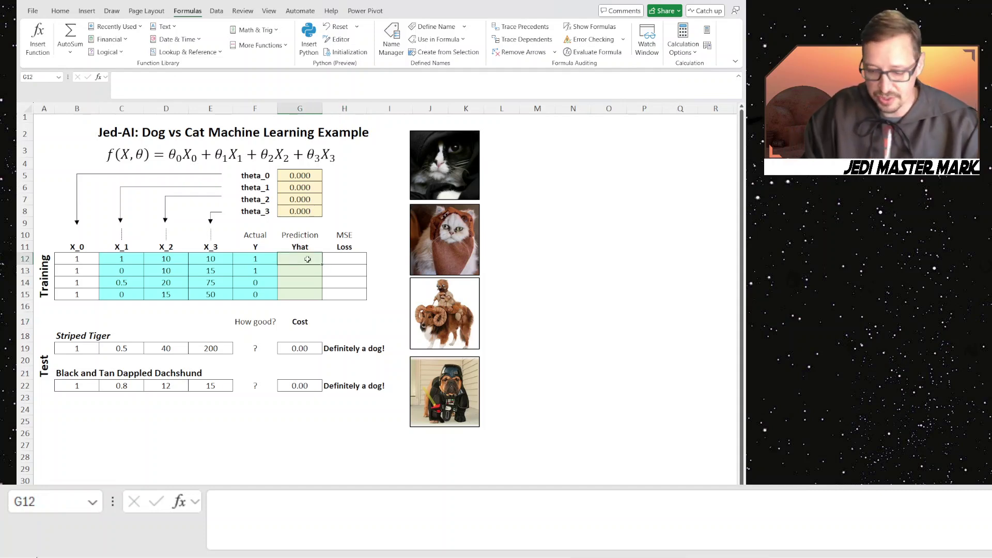
{"action": "type", "text": "=mmult(X"}
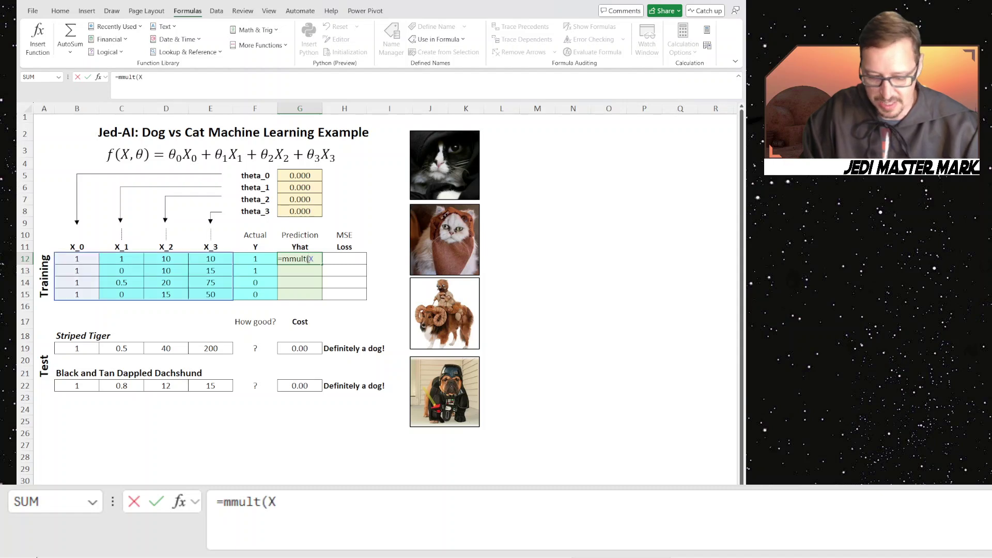
{"action": "type", "text": ",Theta"}
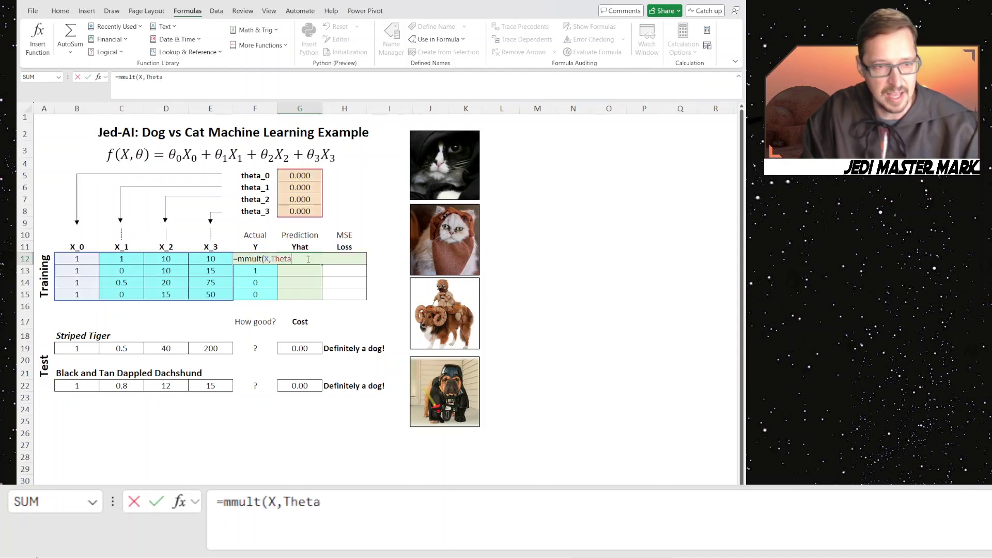
{"action": "type", "text": ")"}
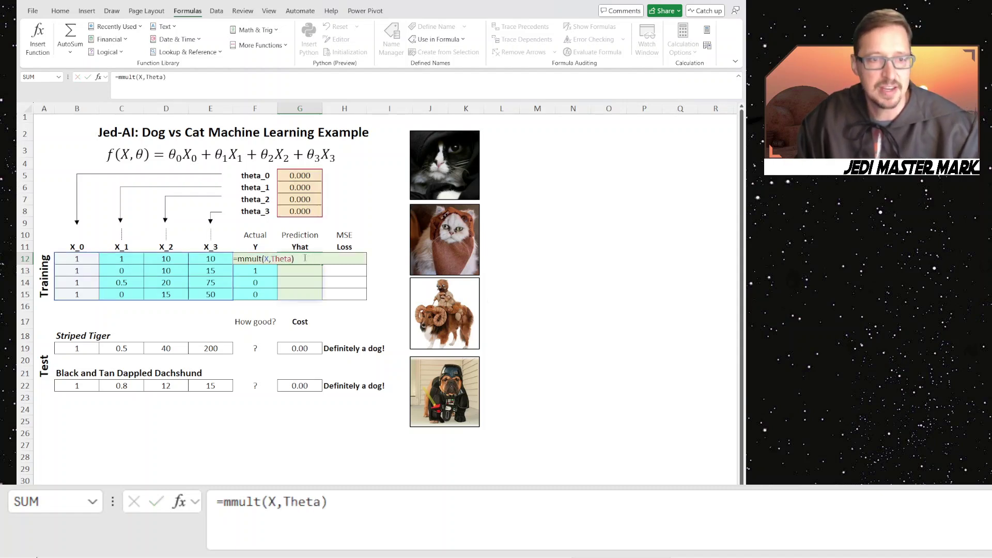
{"action": "key", "text": "ctrl+Return"}
Calculate the squared-error losses from cell H12 with the formula =(Y-Yhat)^2.
{"action": "key", "text": "Right"}
{"action": "type", "text": "("}
{"action": "key", "text": "Escape"}
{"action": "type", "text": "=(Y-Yhat)^2"}
{"action": "key", "text": "Return"}
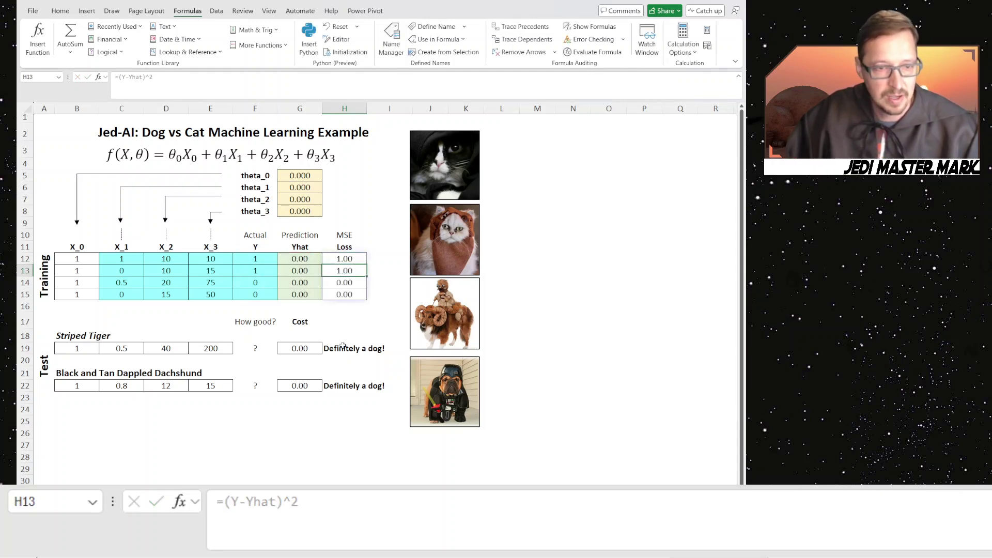
Calculate the cost in cell H17 as the mean of the losses with =average(Loss).
{"action": "left_click", "coordinate": [352, 326]}
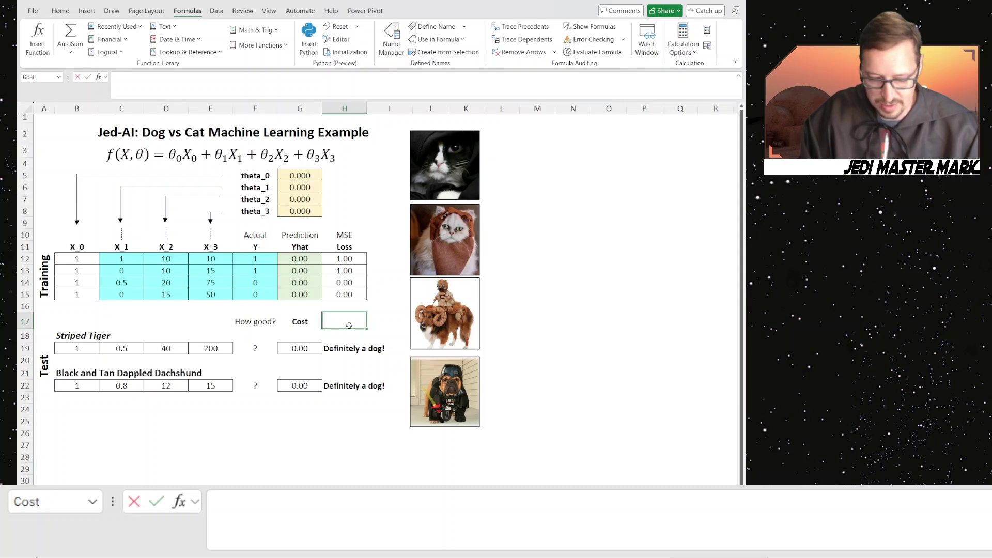
{"action": "type", "text": "=average("}
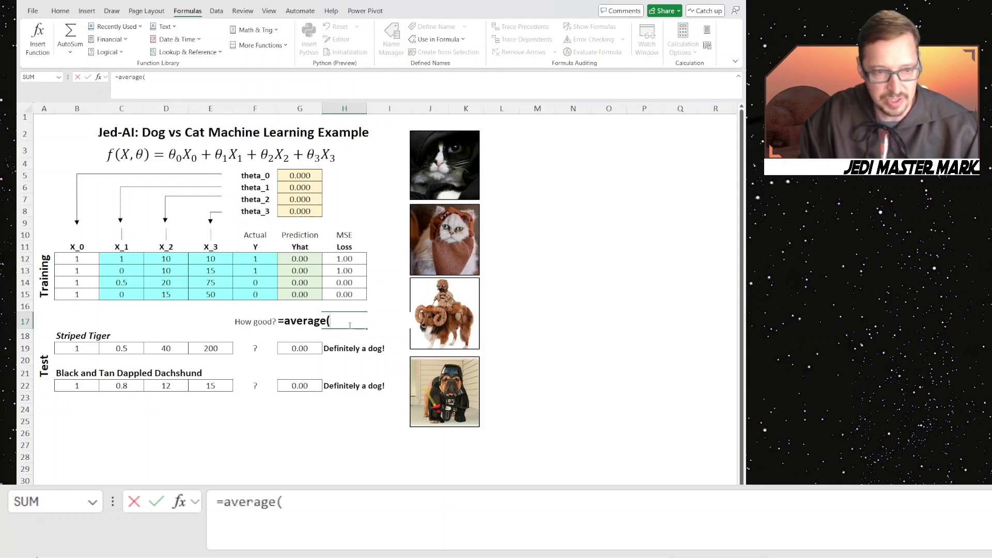
{"action": "type", "text": "Loss"}
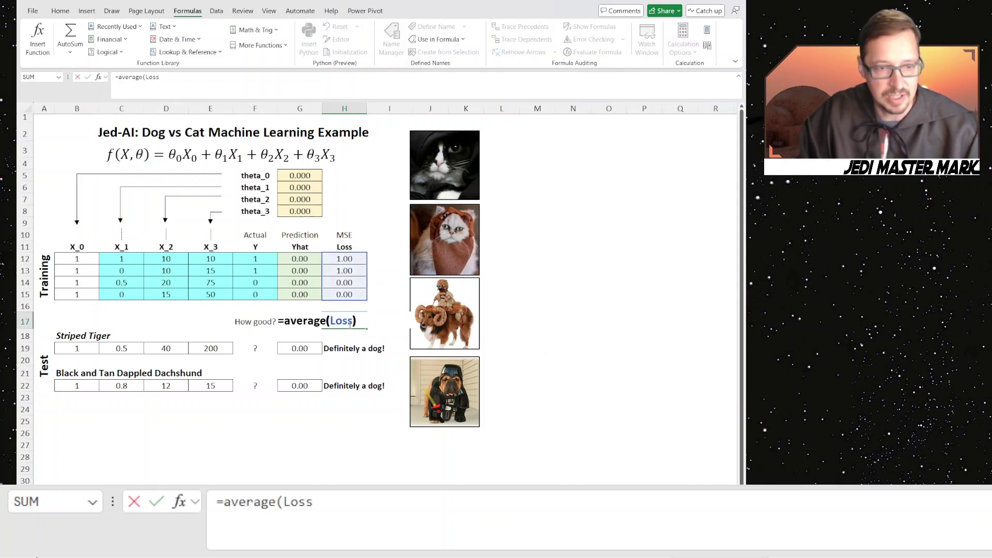
{"action": "type", "text": ")"}
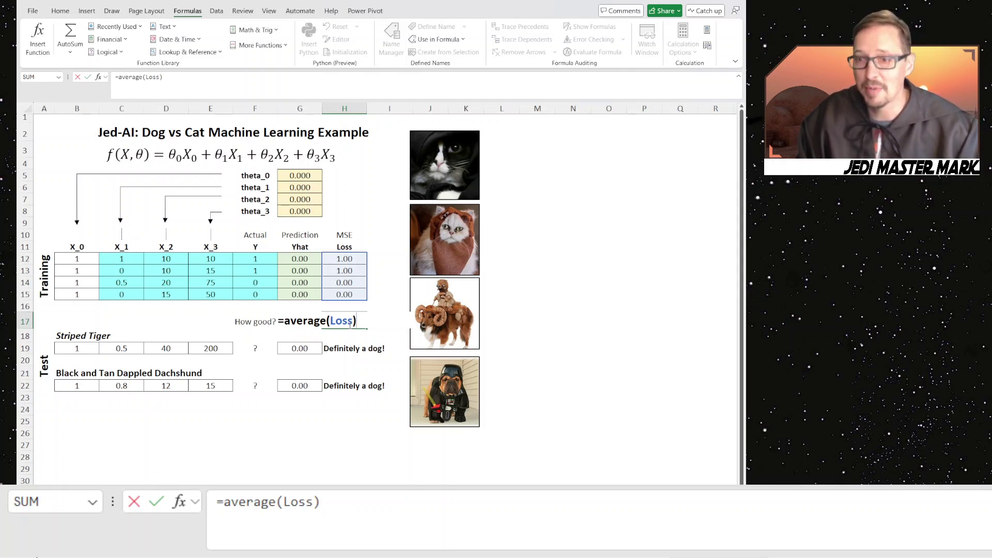
{"action": "key", "text": "Return"}
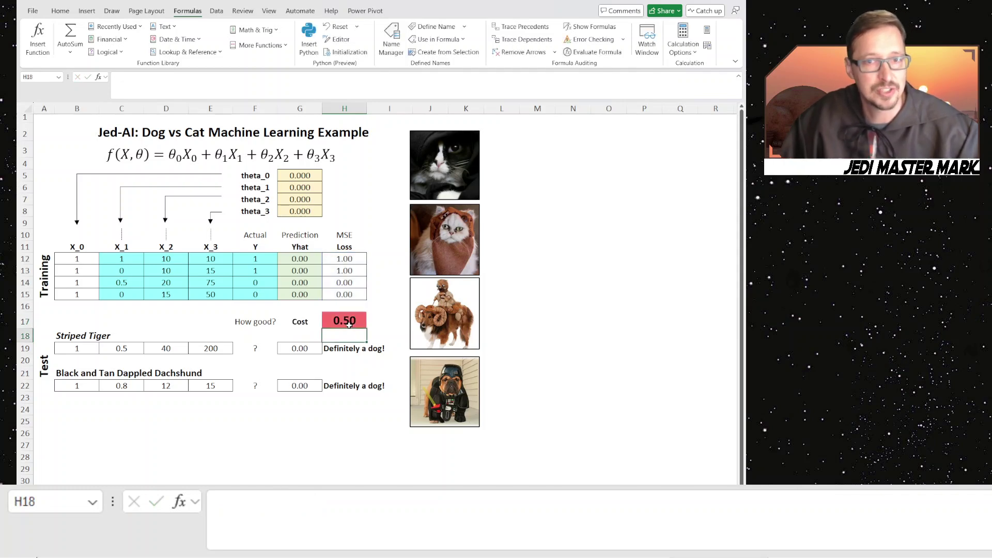
Open Solver for the rebuilt named-range model.
{"action": "left_click", "coordinate": [217, 12]}
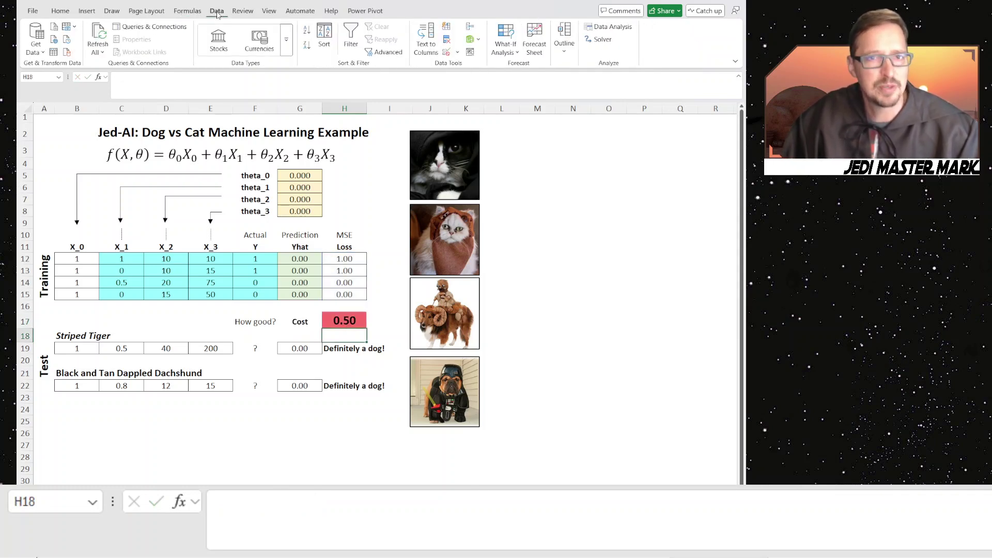
{"action": "left_click", "coordinate": [603, 40]}
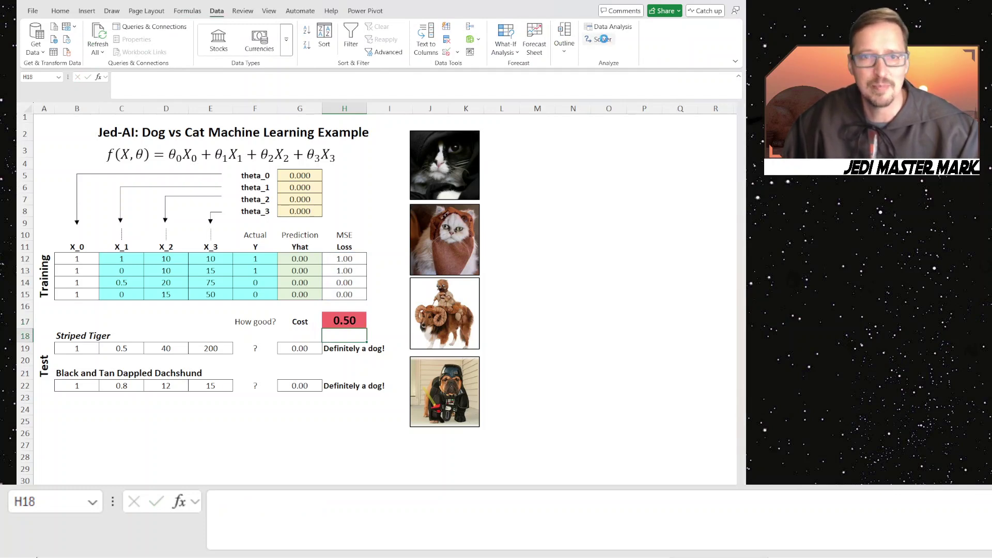